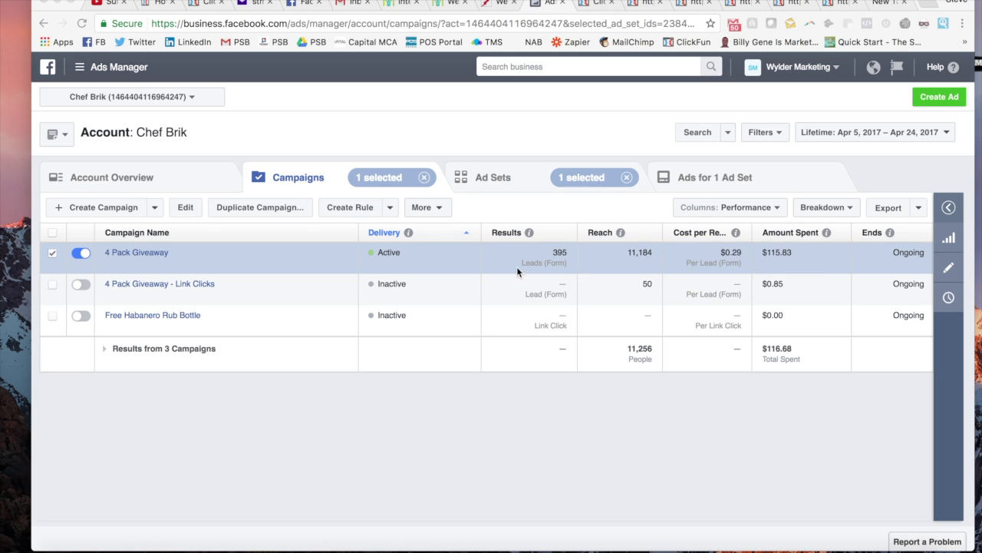
Step: Open the 4 Pack Giveaway campaign and review the detailed targeting of the (M)_US_W_SpiceRub [45-54] - $8 ad set
left_click(141, 253)
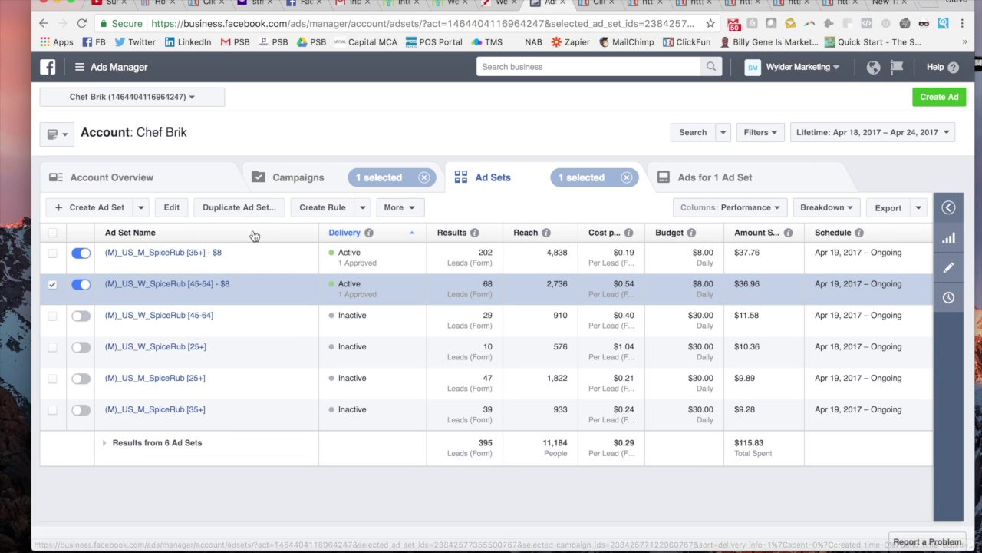
left_click(172, 209)
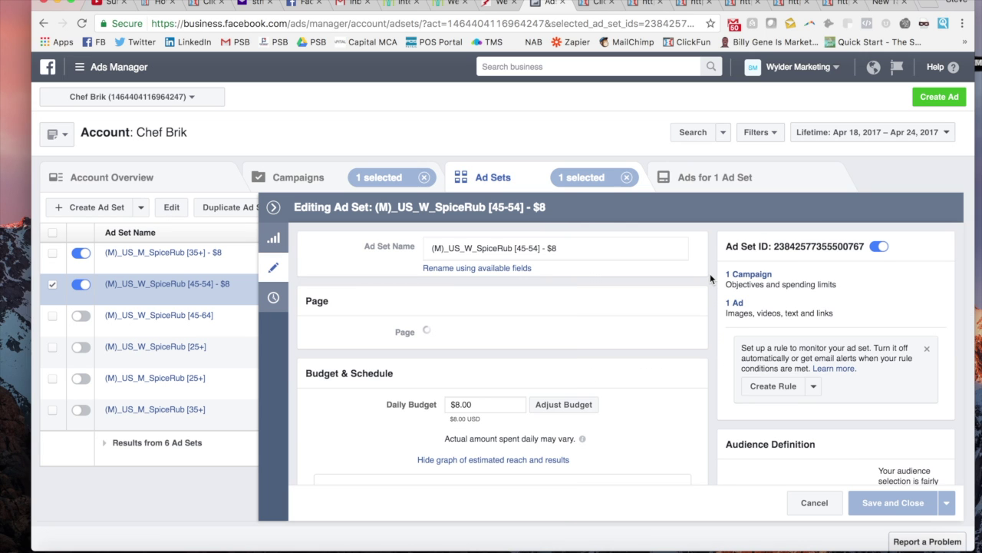
scroll(710, 273, "down", 5)
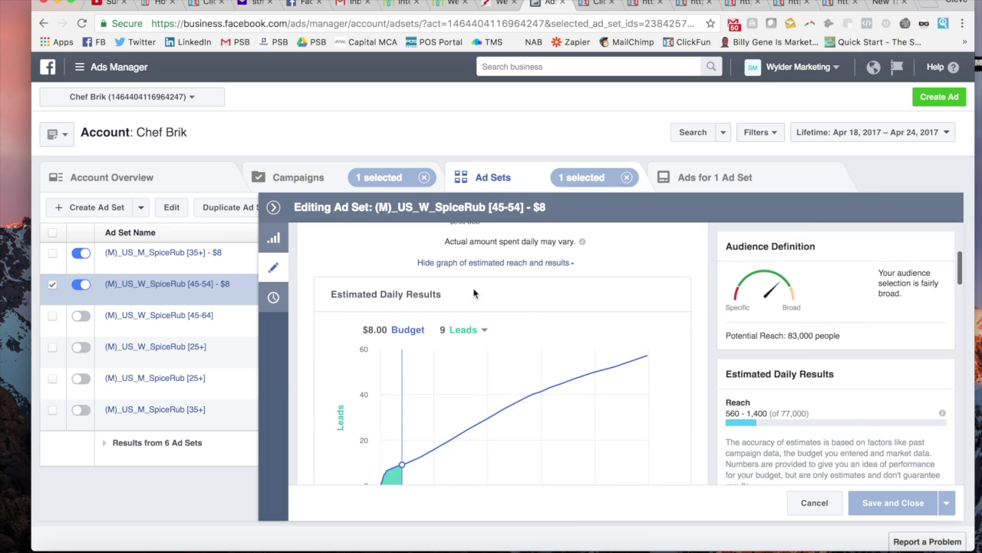
scroll(399, 294, "up", 3)
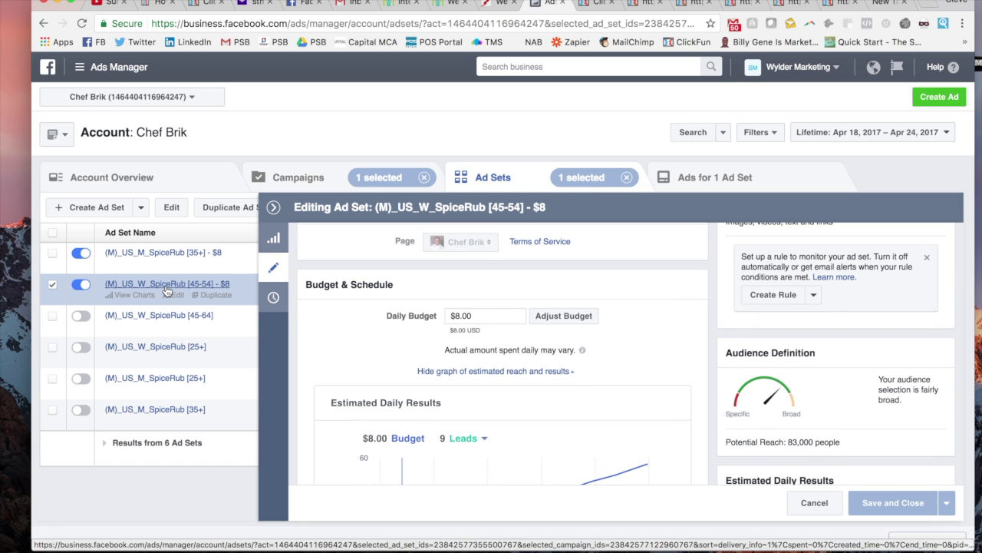
scroll(709, 319, "down", 15)
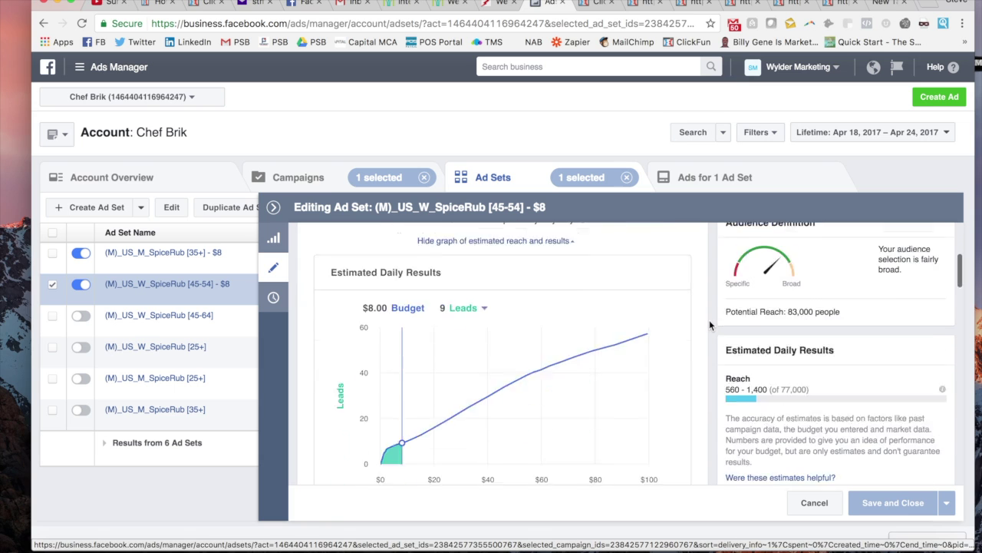
scroll(706, 321, "down", 1)
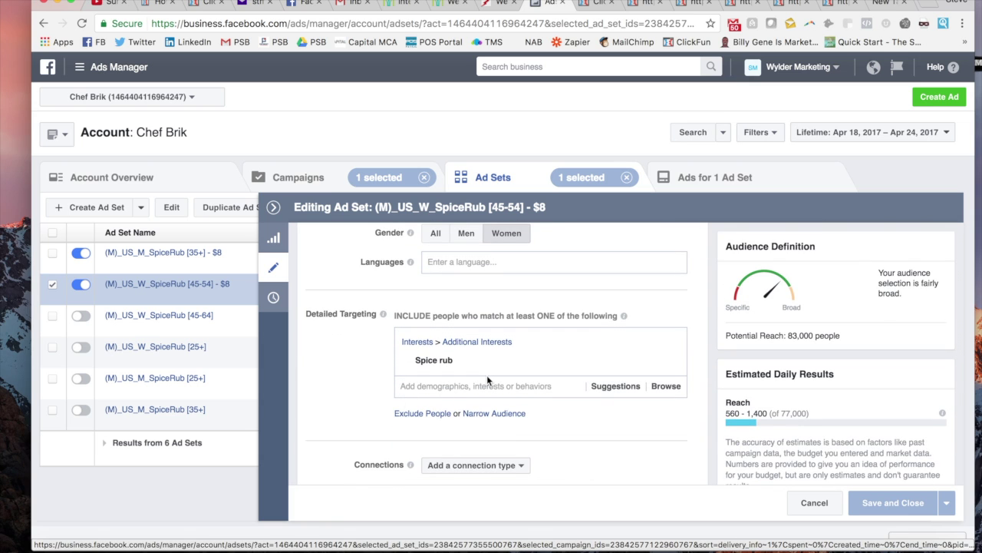
mouse_move(450, 363)
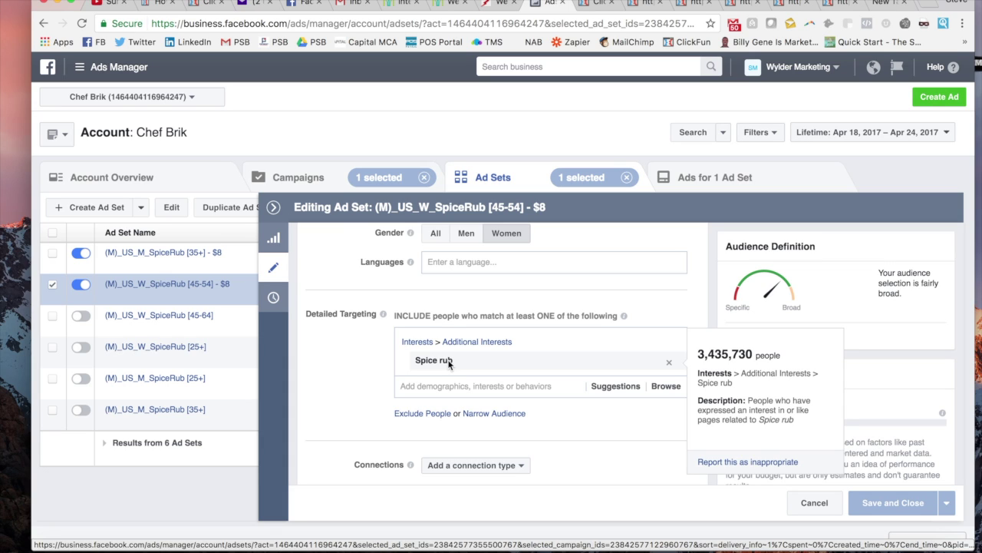
left_click(273, 208)
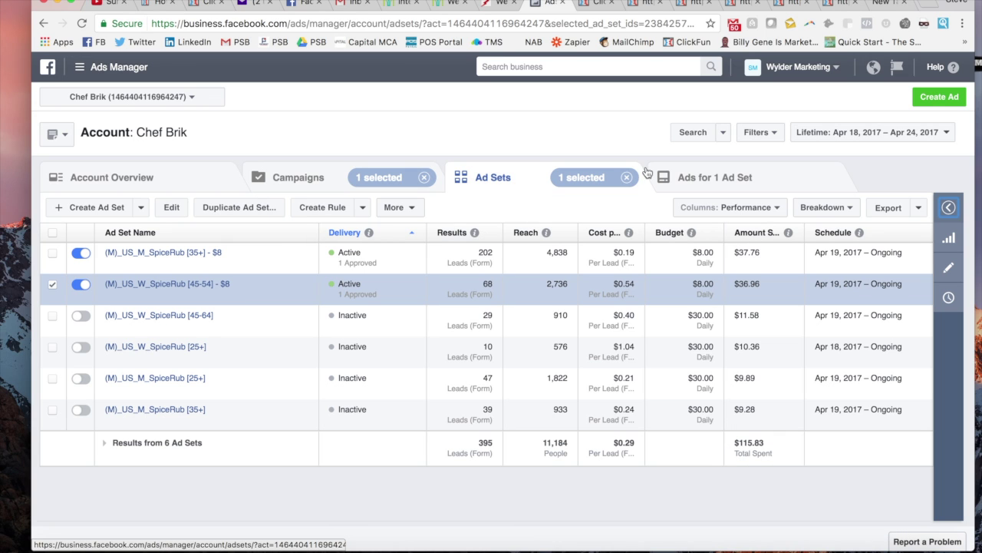
Step: Open the women's ad set's ad, Chef Brik - Lead generation - Image 1, and review its text and mobile preview without changing it
left_click(725, 181)
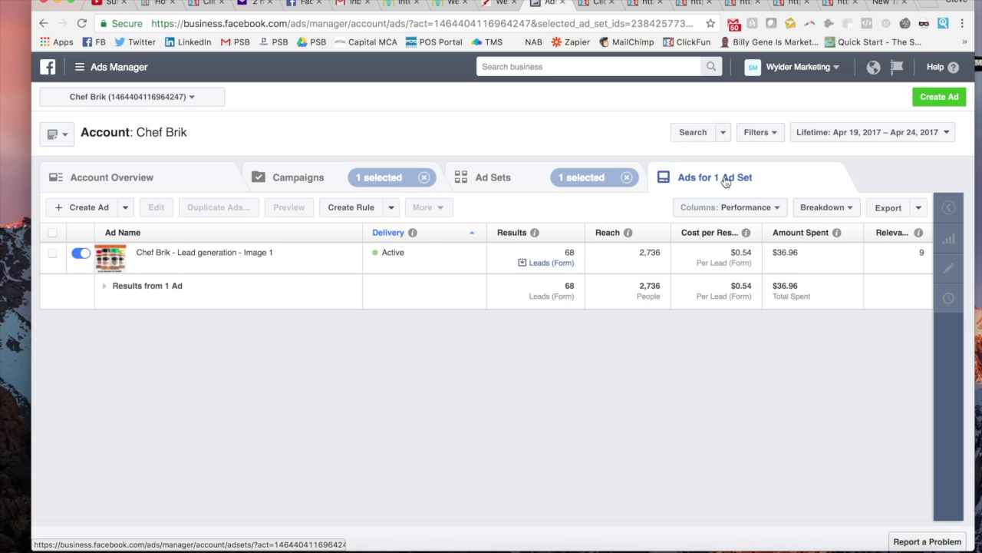
left_click(220, 251)
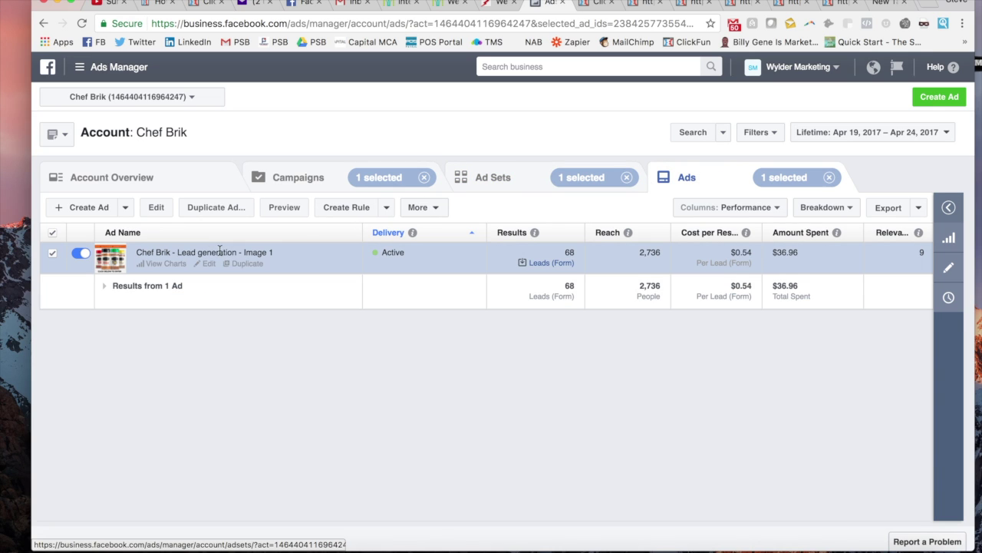
left_click(163, 213)
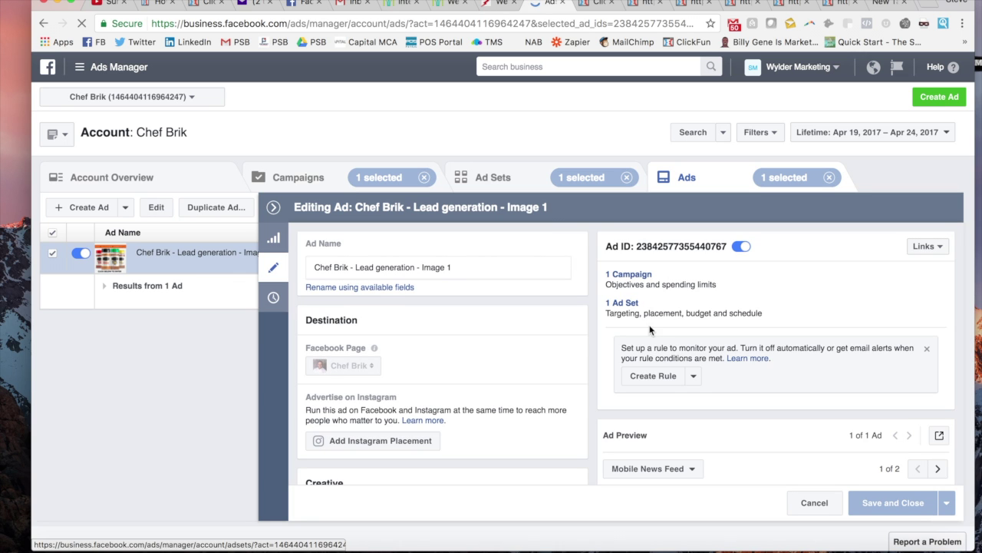
scroll(588, 279, "down", 5)
scroll(594, 295, "down", 2)
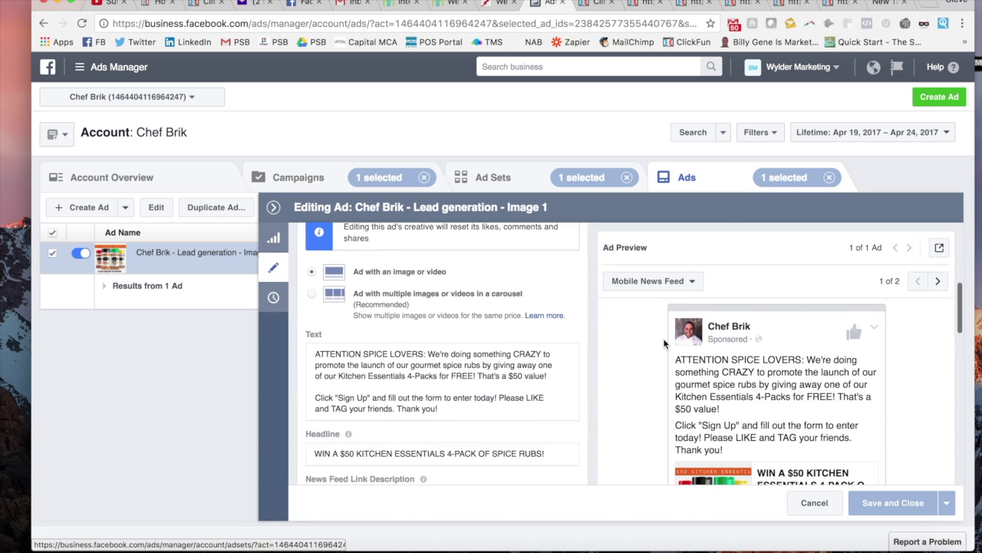
scroll(663, 338, "down", 3)
scroll(663, 338, "up", 3)
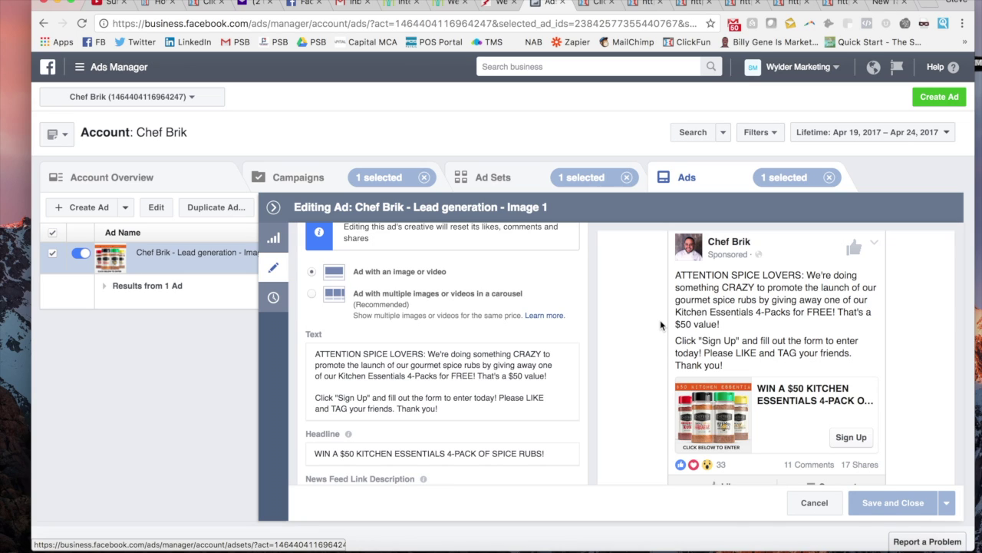
scroll(661, 307, "down", 3)
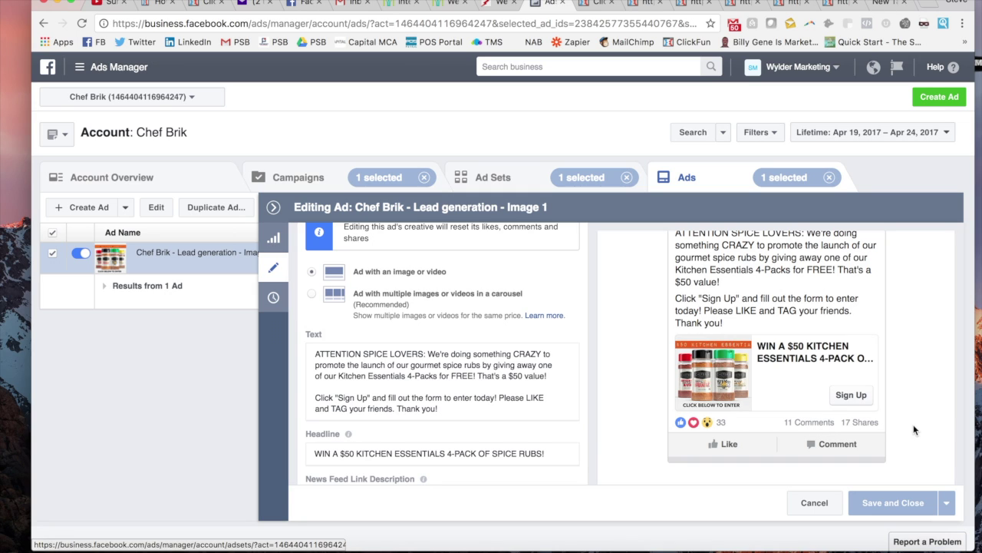
left_click(274, 207)
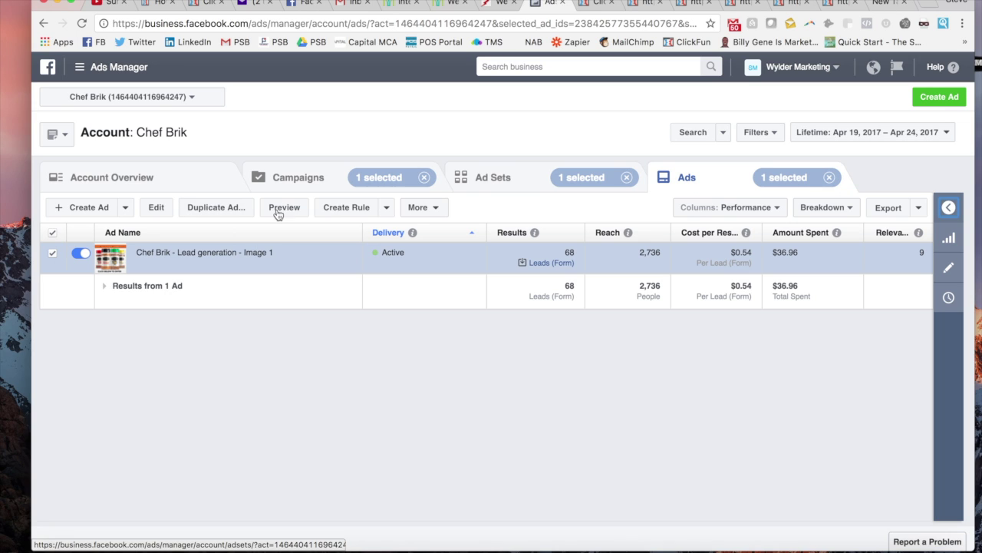
Step: Replace the ad set selection with (M)_US_M_SpiceRub [35+] - $8 and show its ads
left_click(478, 177)
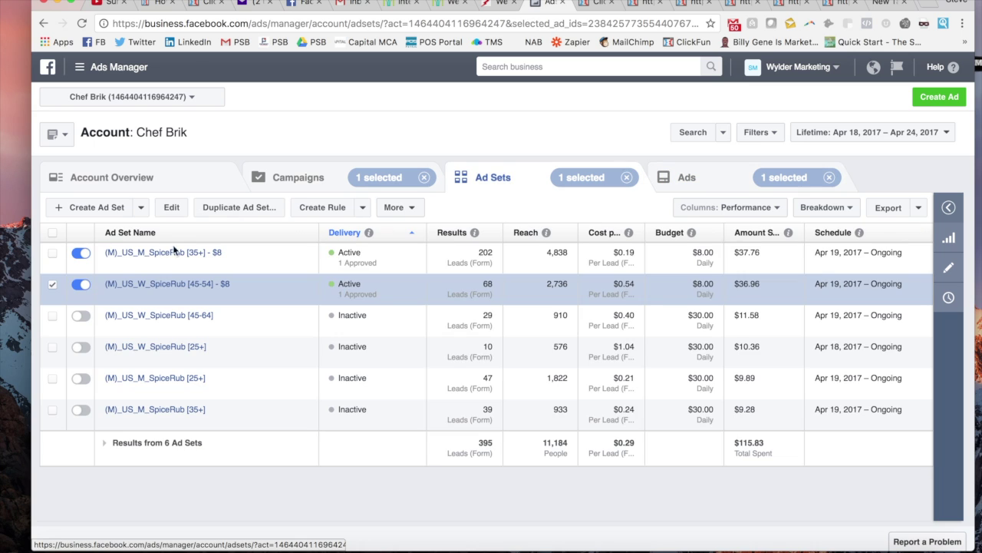
left_click(53, 285)
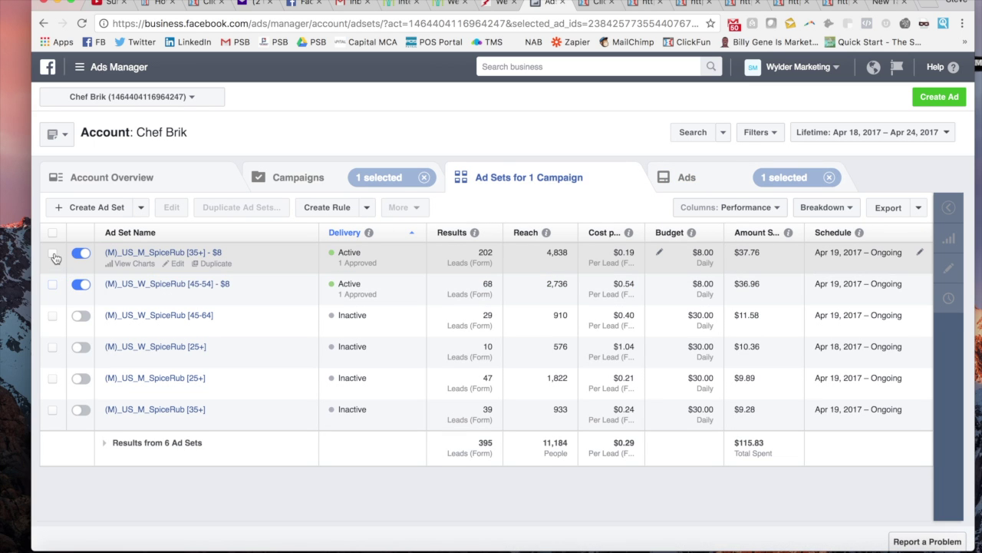
left_click(53, 254)
left_click(188, 252)
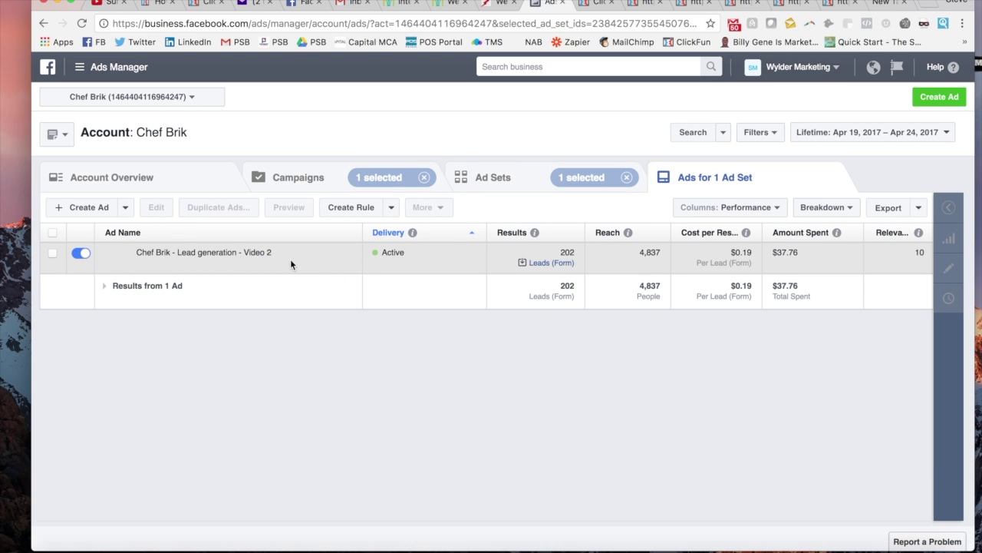
Step: Review the text, video and engagement in the preview of the Chef Brik - Lead generation - Video 2 ad, leaving it unchanged
left_click(234, 266)
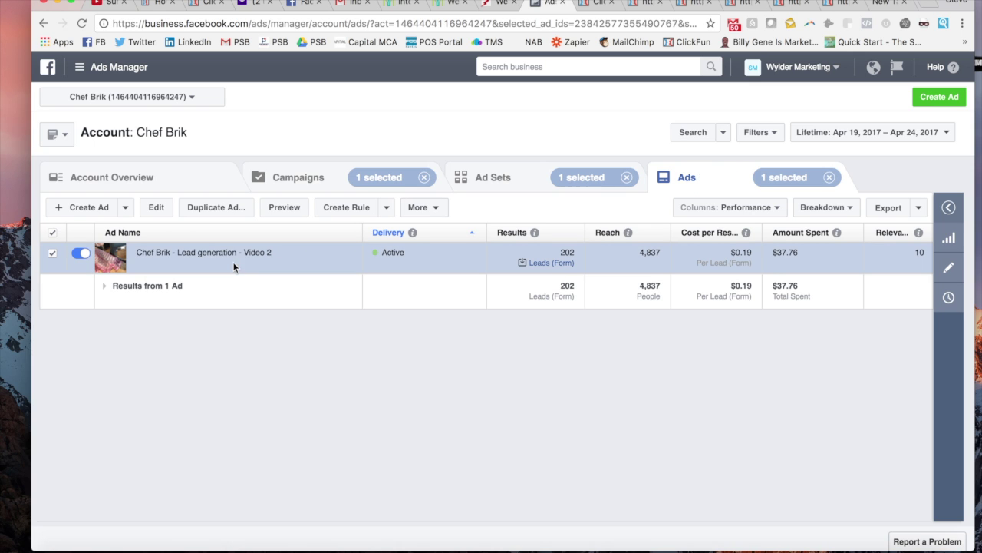
left_click(157, 208)
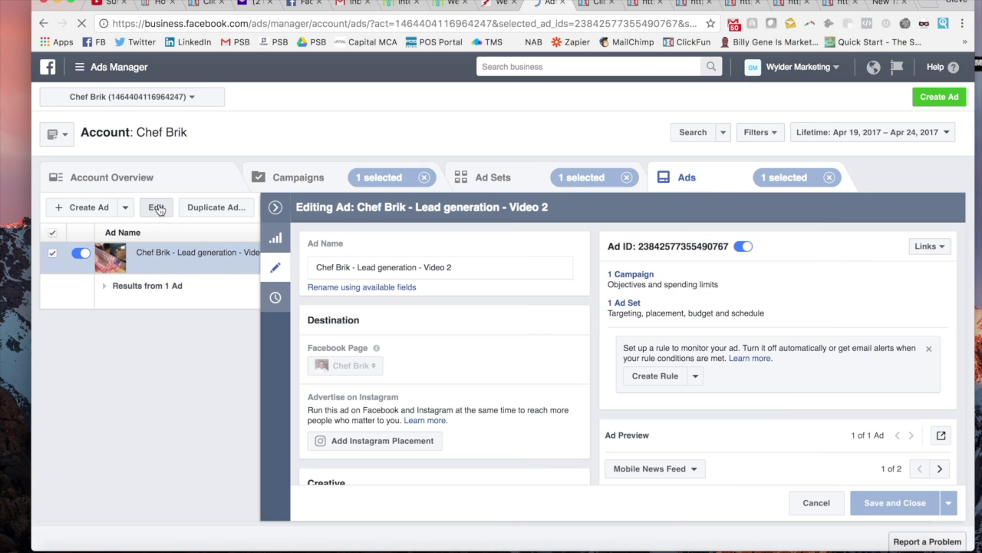
scroll(617, 330, "down", 8)
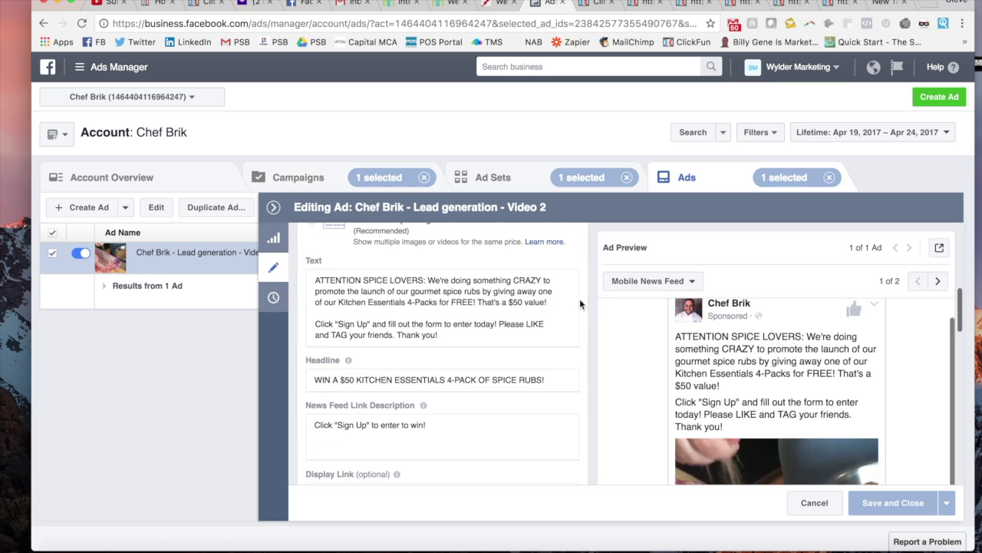
scroll(654, 366, "down", 3)
scroll(654, 366, "up", 4)
scroll(654, 366, "down", 3)
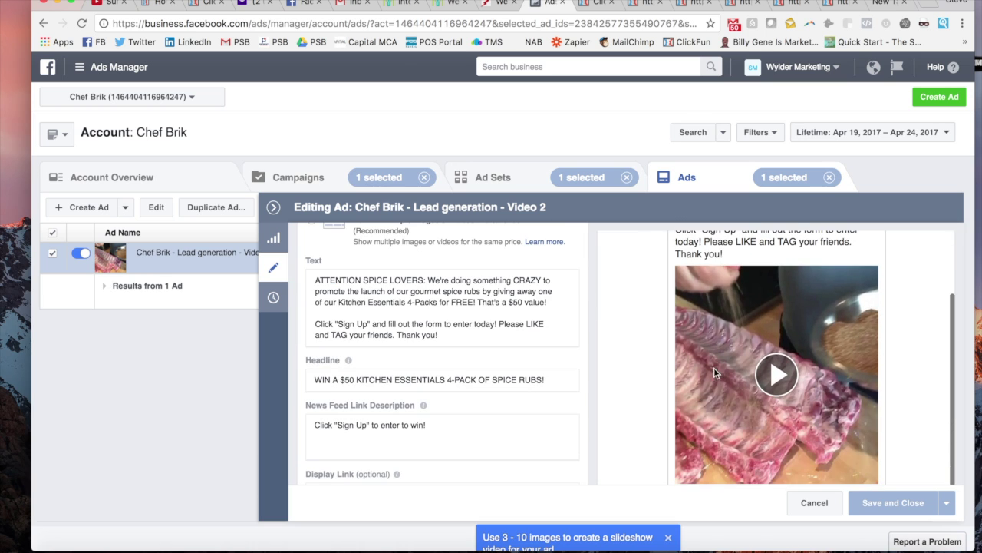
scroll(653, 390, "down", 2)
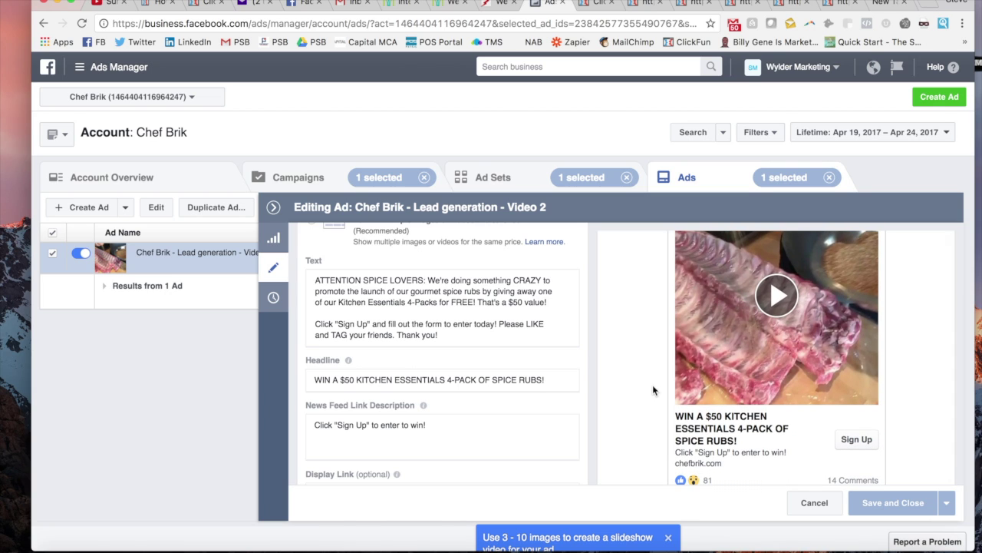
scroll(652, 390, "down", 2)
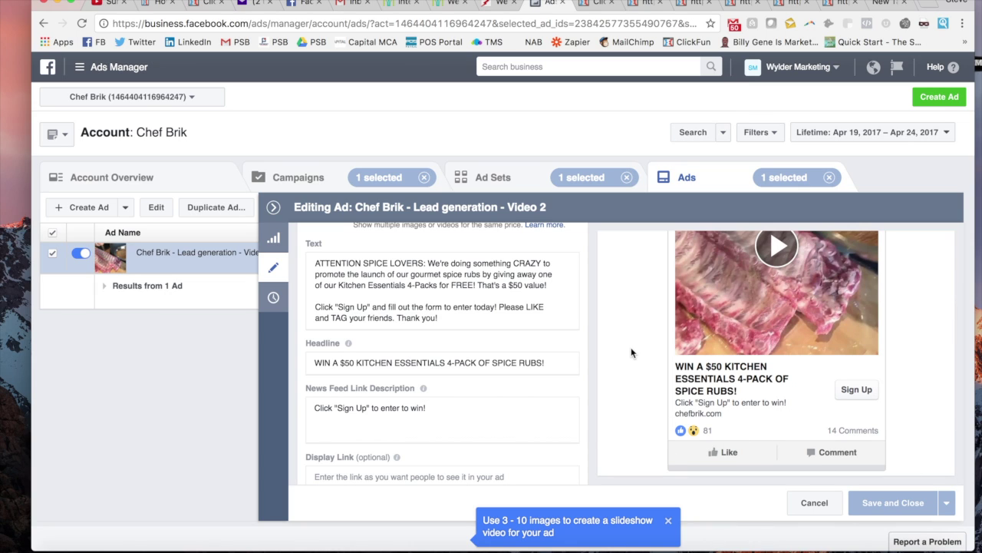
left_click(272, 208)
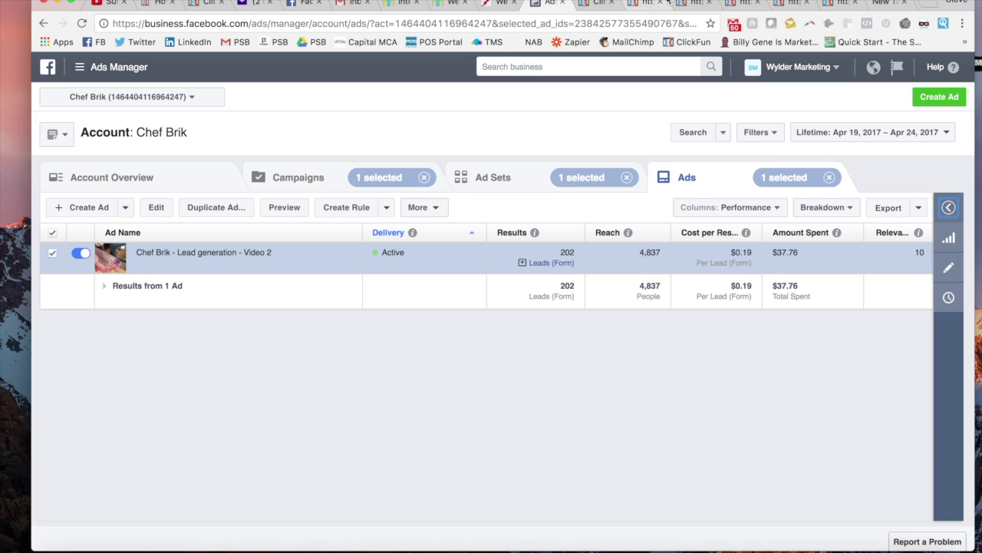
Step: Switch to ClickFunnels and look over the Chef Brik funnel's steps, from the Rub Opt-in to the Order Form
left_click(597, 3)
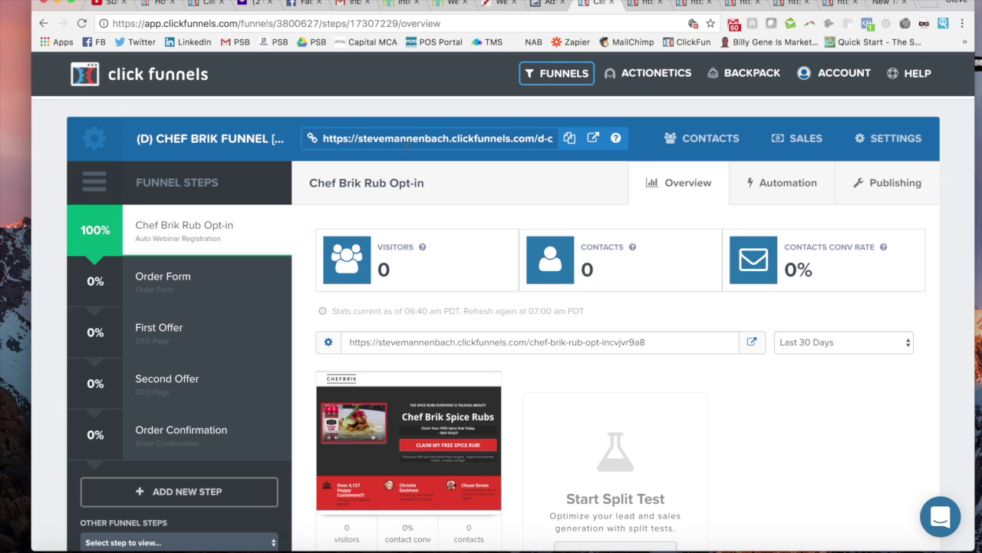
mouse_move(217, 223)
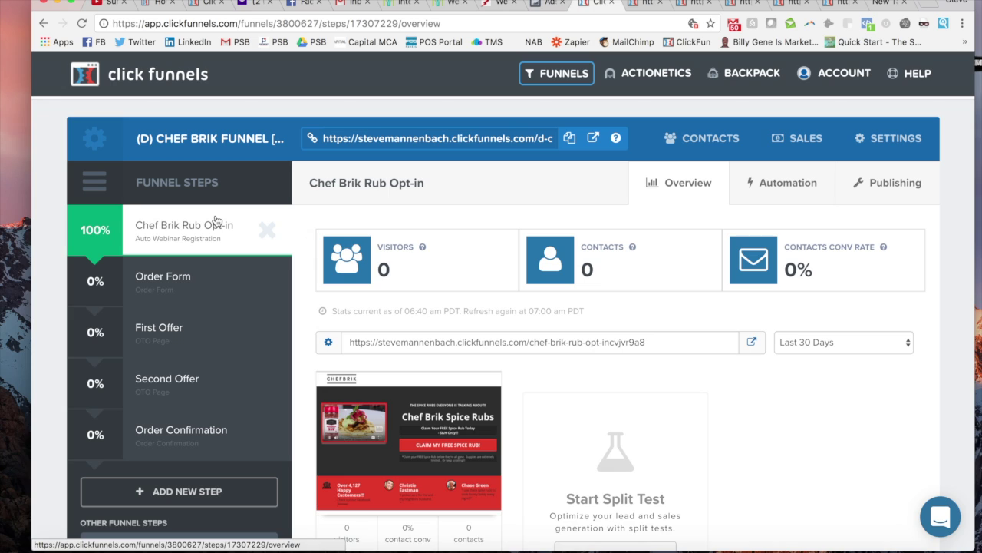
mouse_move(247, 281)
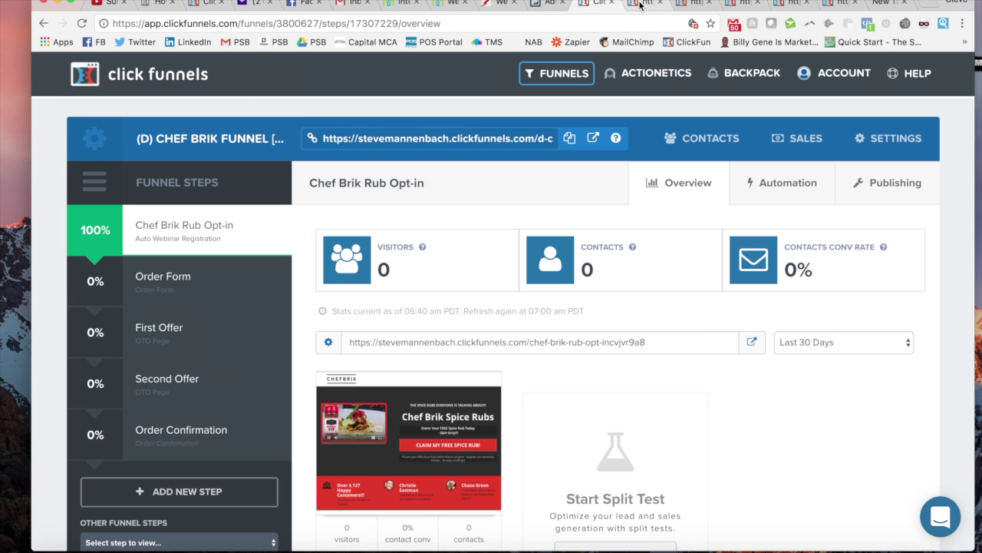
Step: Open the live Chef Brik opt-in page, reload it, and review its intro video, free spice rub offer and testimonials
left_click(641, 4)
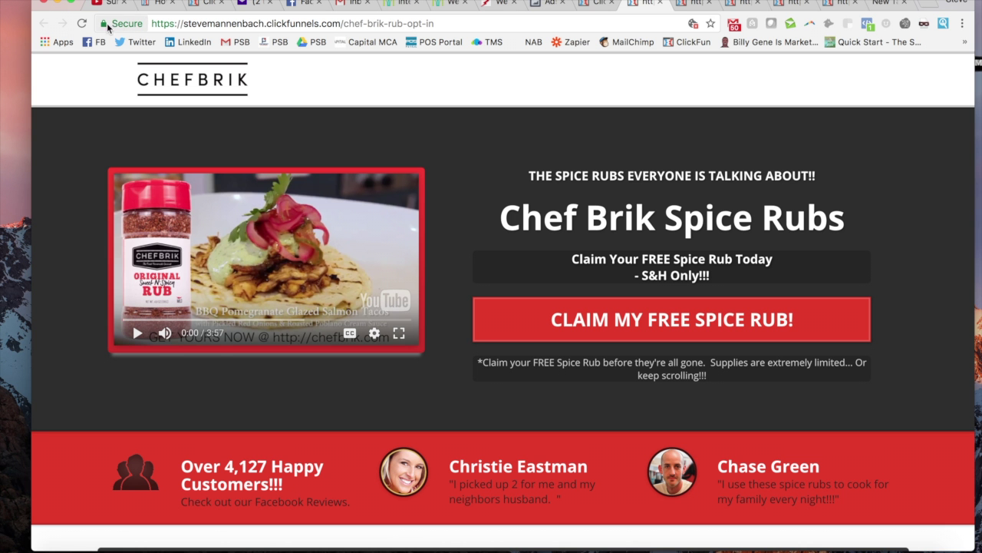
left_click(82, 25)
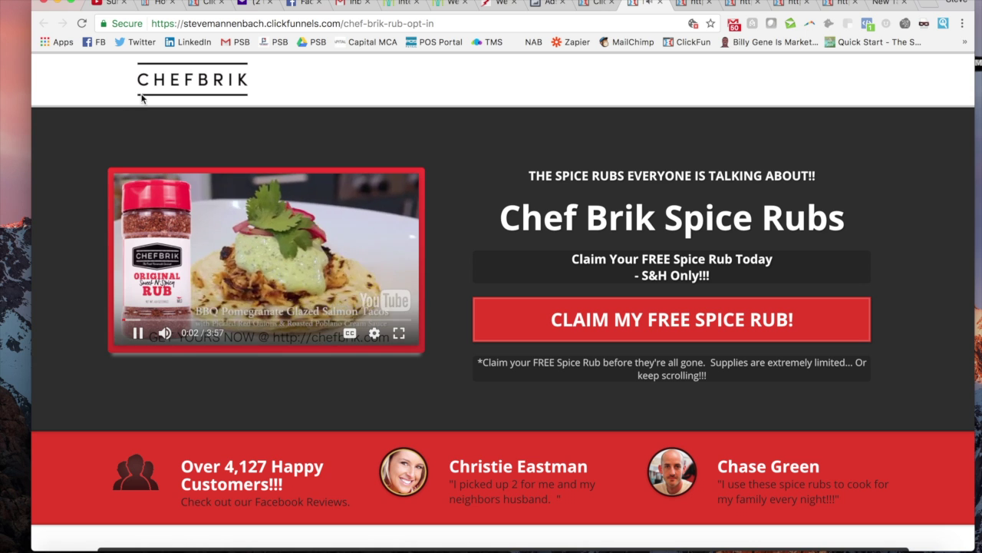
scroll(466, 141, "down", 2)
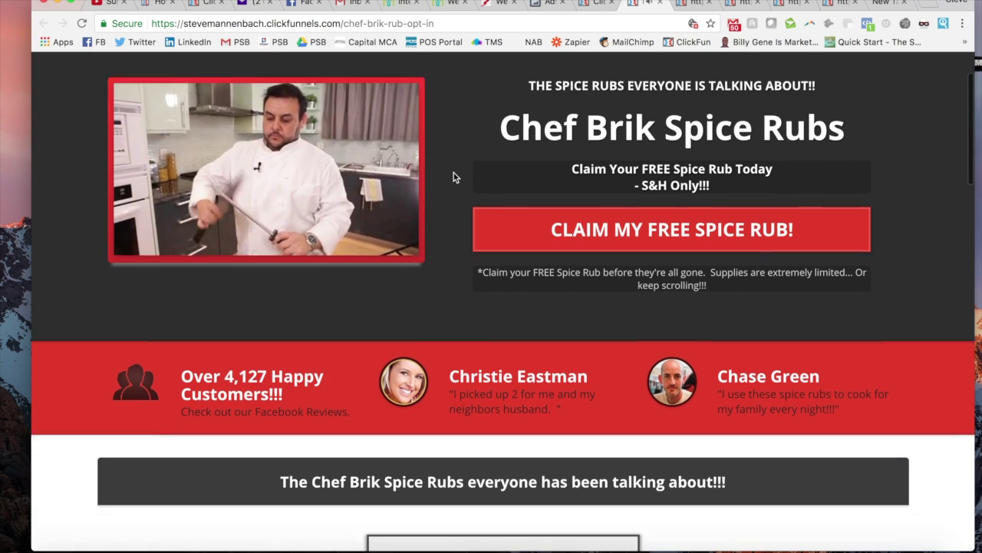
scroll(454, 173, "down", 4)
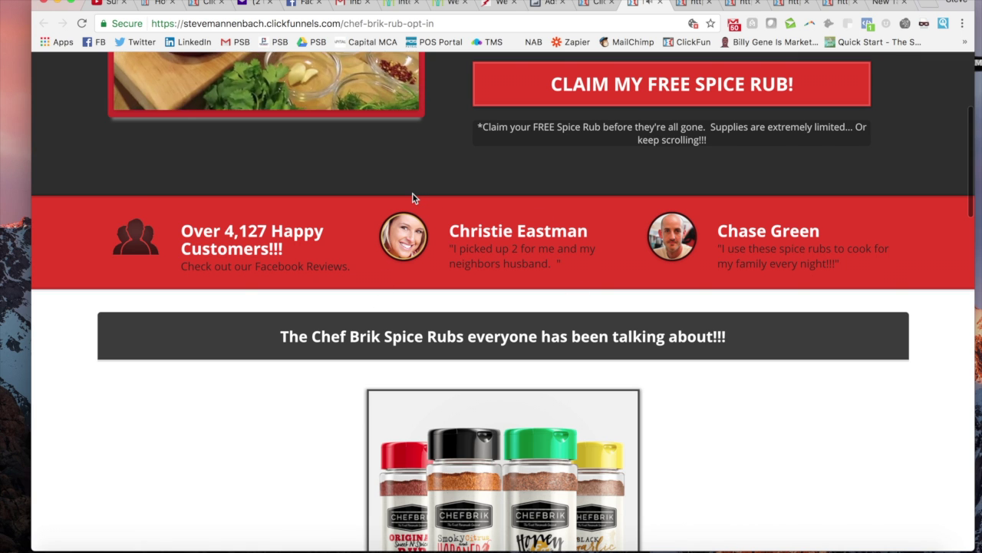
scroll(579, 287, "up", 5)
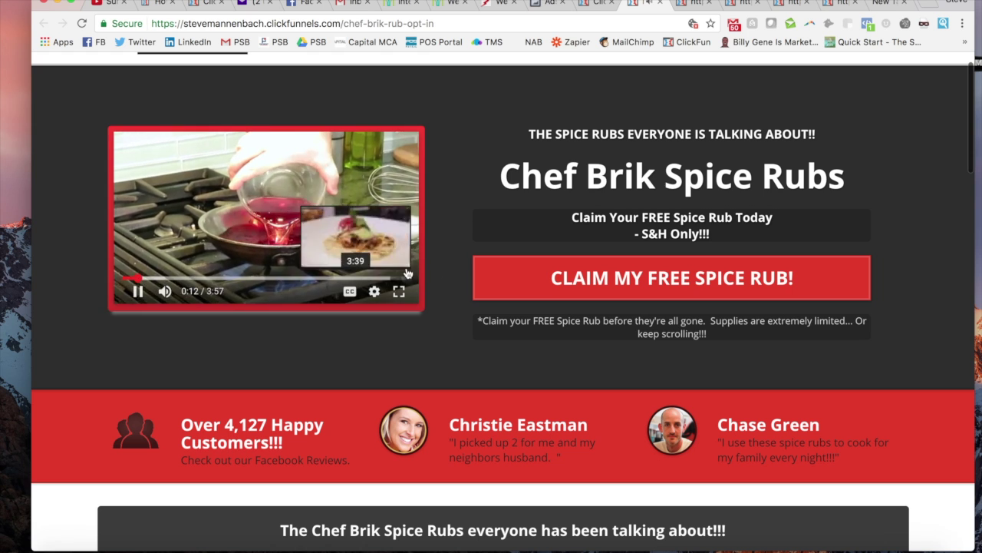
Step: Examine the rest of the opt-in page, from the product photo and flavor bullets through the salmon tacos section to the footer
scroll(439, 207, "down", 6)
scroll(439, 206, "down", 4)
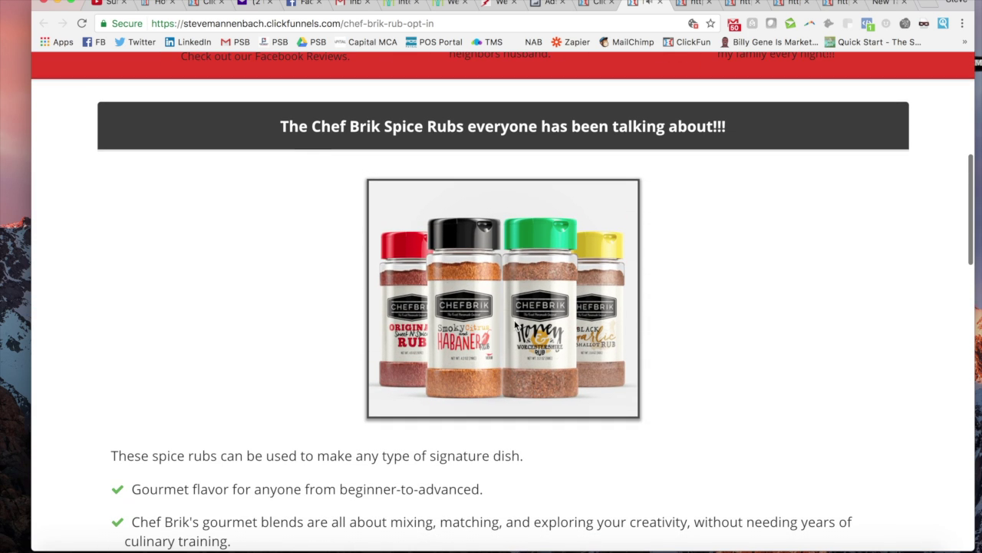
scroll(323, 258, "down", 3)
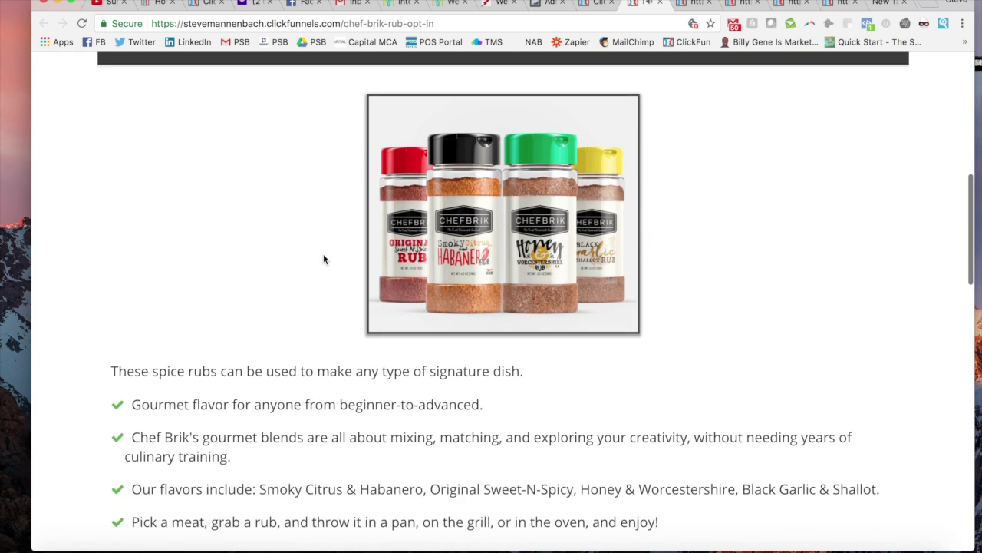
scroll(323, 259, "up", 15)
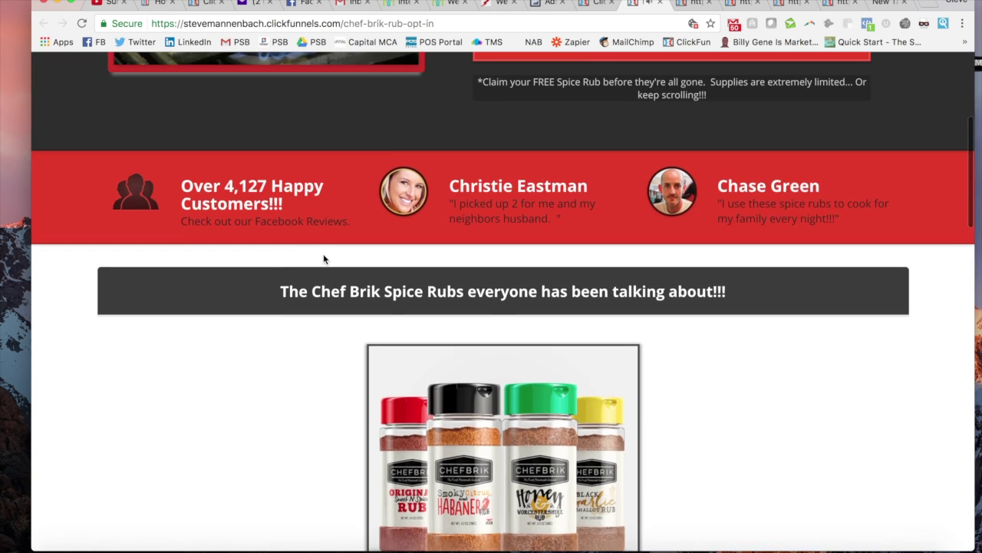
scroll(537, 274, "down", 10)
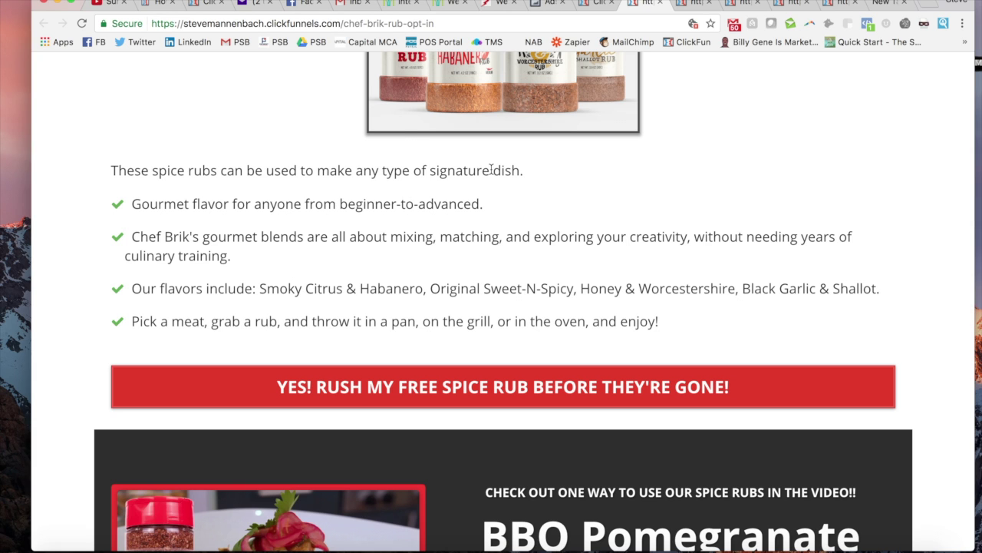
scroll(403, 138, "down", 3)
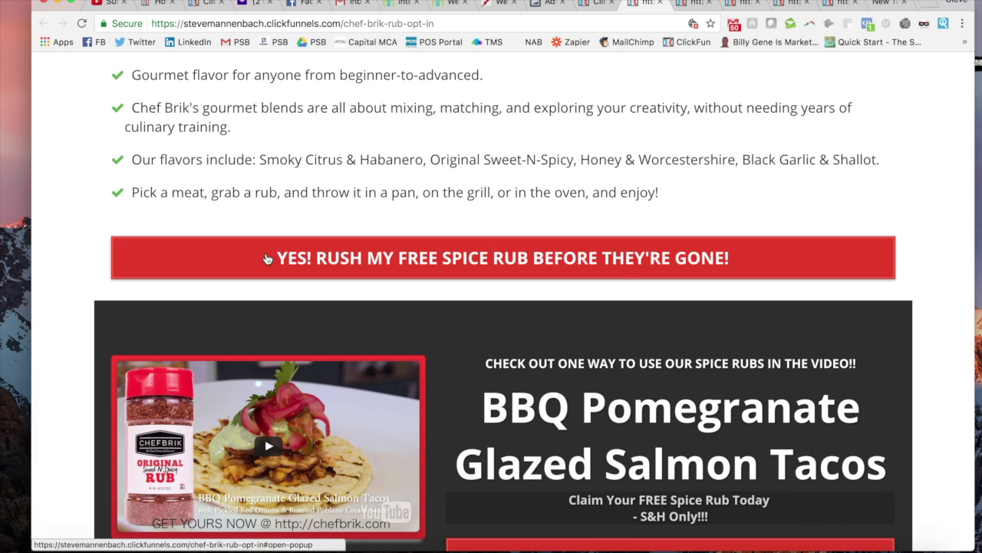
scroll(510, 241, "down", 3)
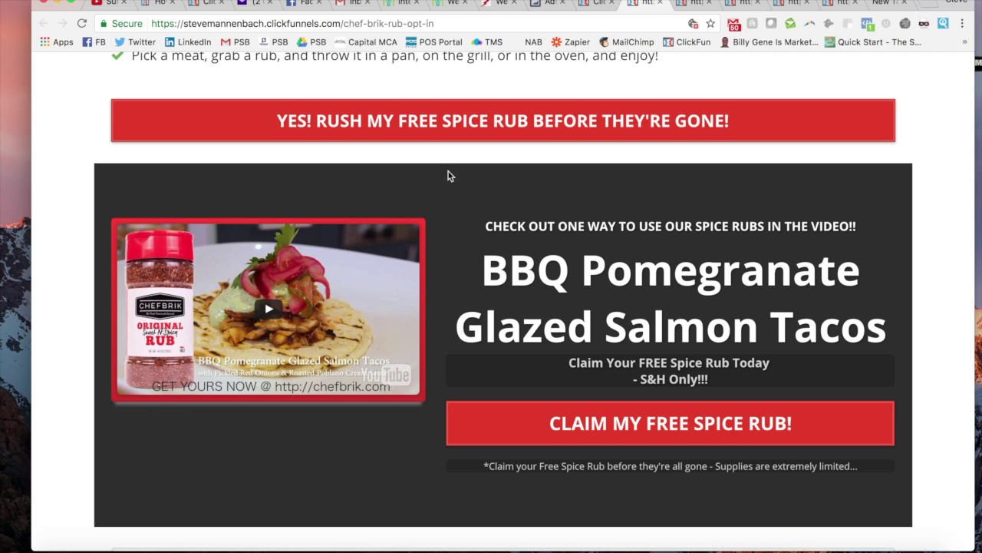
scroll(448, 176, "down", 3)
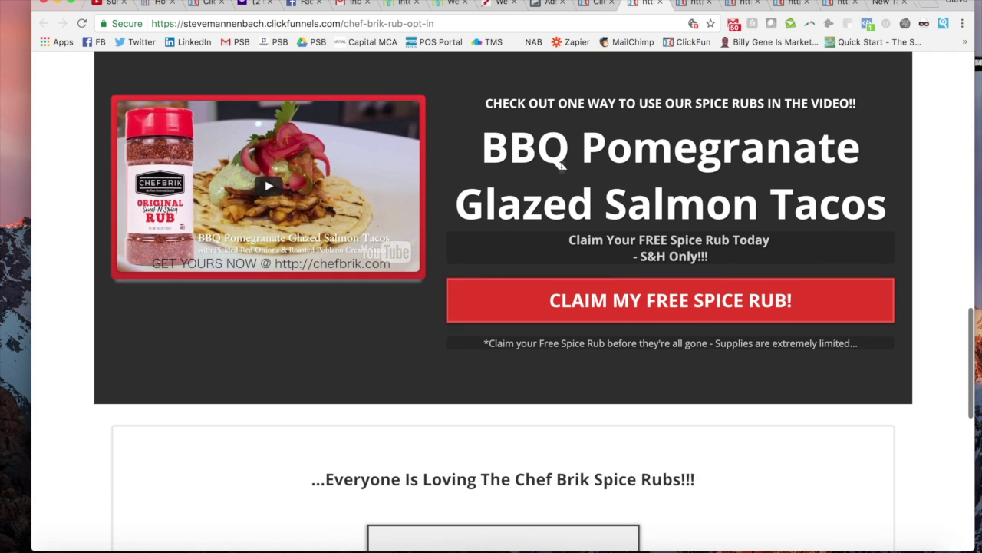
scroll(561, 165, "down", 10)
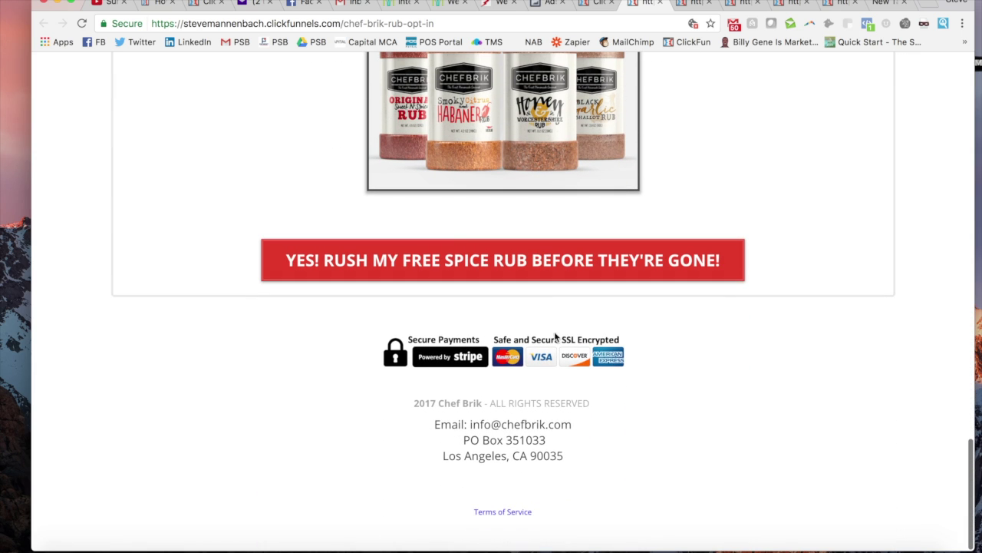
Step: Open the opt-in page's name and email form for the free spice rub, review it, and close it without submitting
left_click(503, 260)
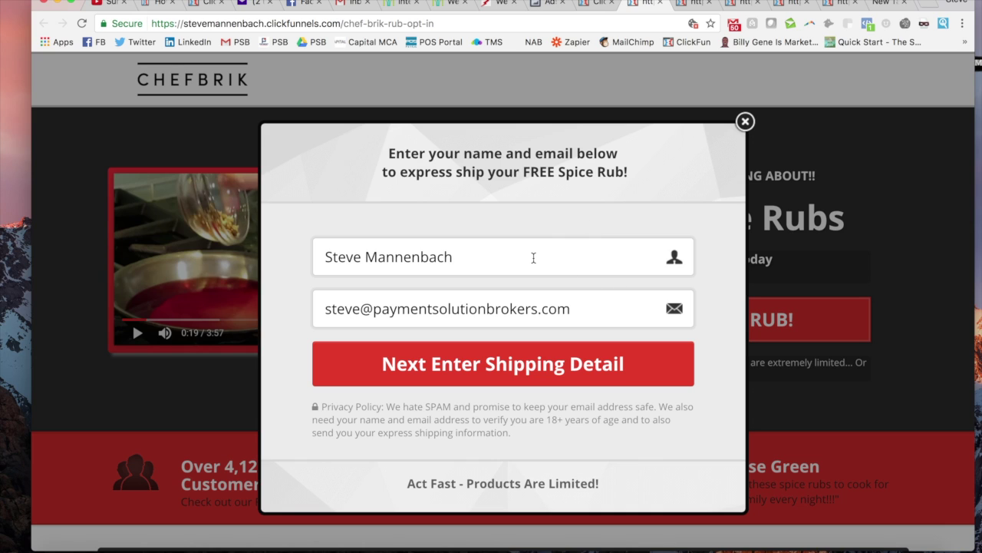
left_click(745, 122)
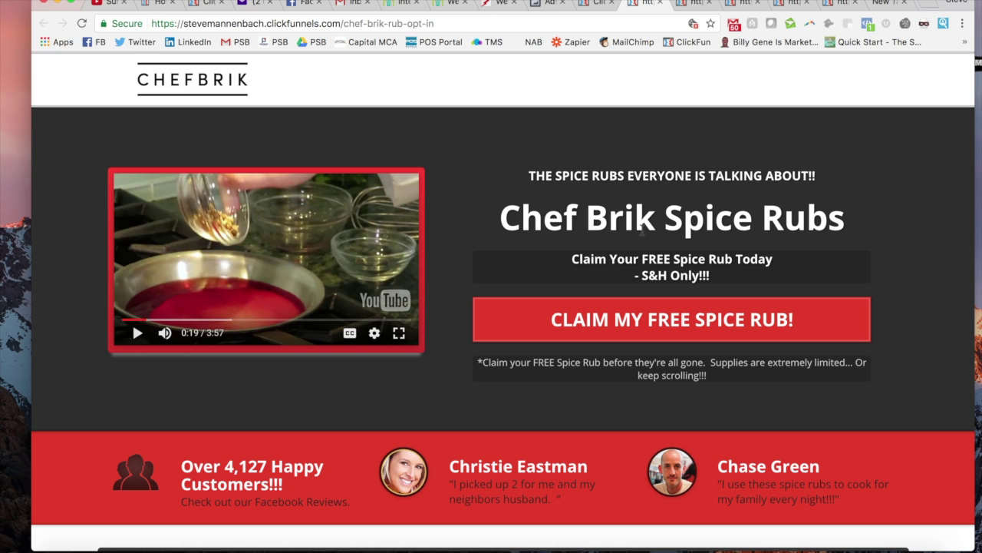
scroll(454, 259, "down", 3)
scroll(454, 258, "up", 3)
Step: Bring up the order form page and review its free rub offer, contact and shipping fields, product selection and shipping price
mouse_move(729, 11)
left_click(691, 4)
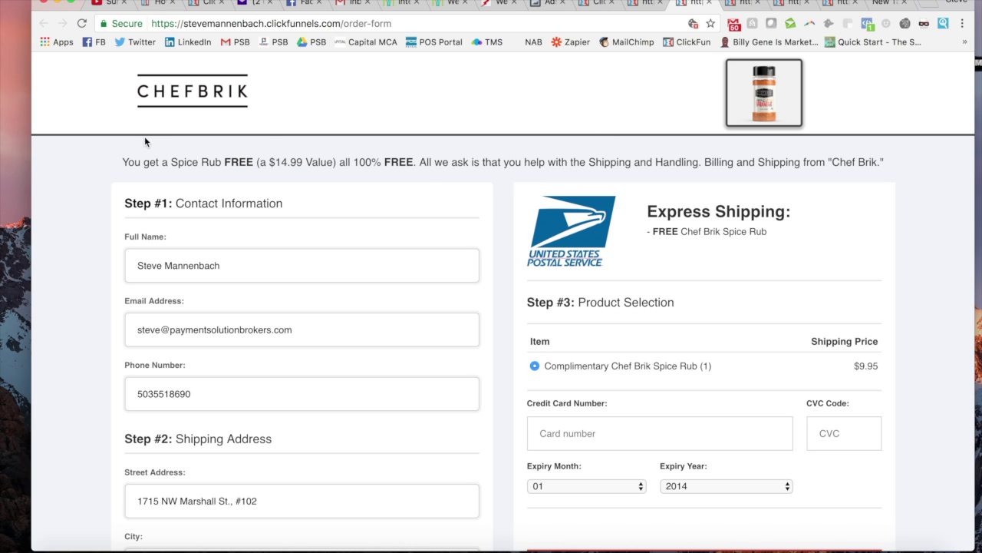
left_click_drag(124, 161, 358, 162)
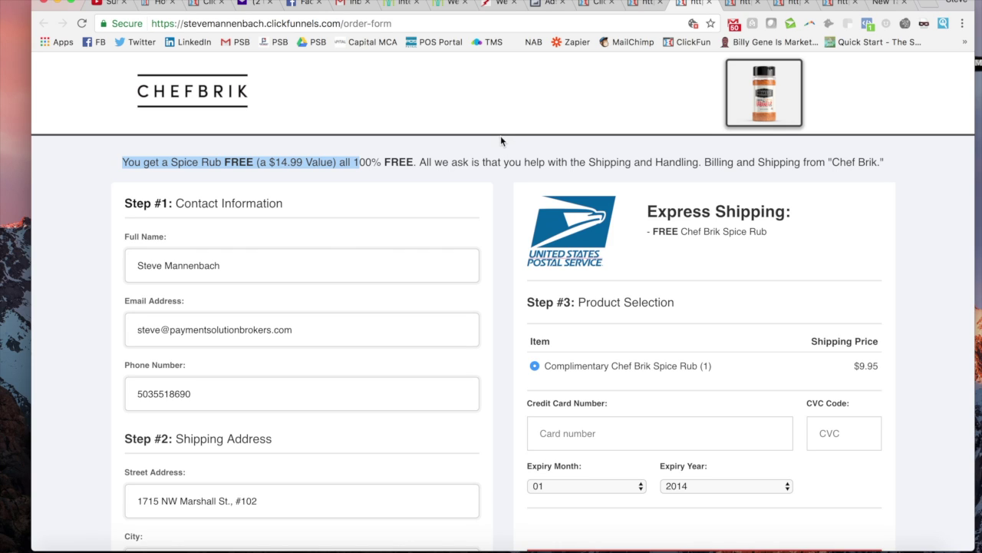
left_click_drag(829, 363, 885, 366)
left_click(885, 366)
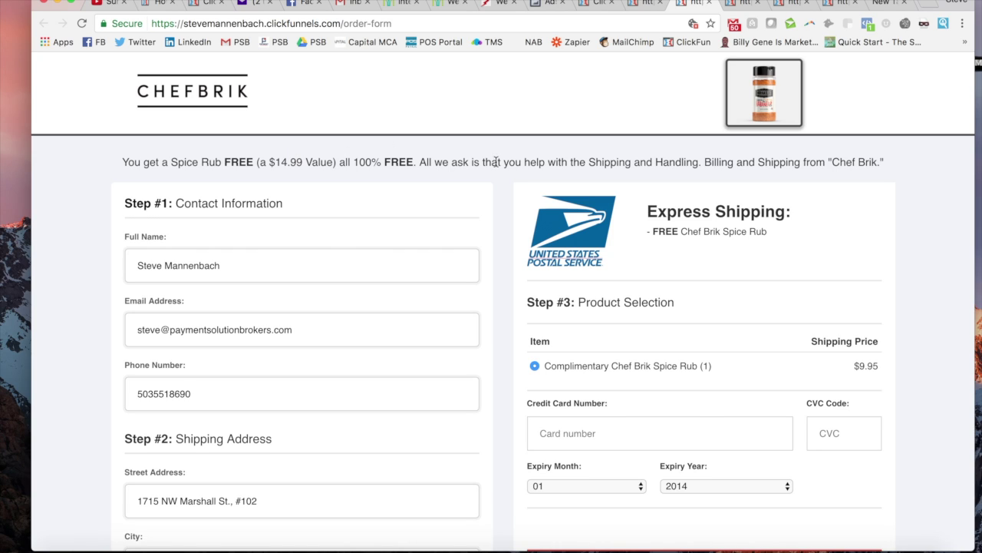
scroll(506, 218, "down", 4)
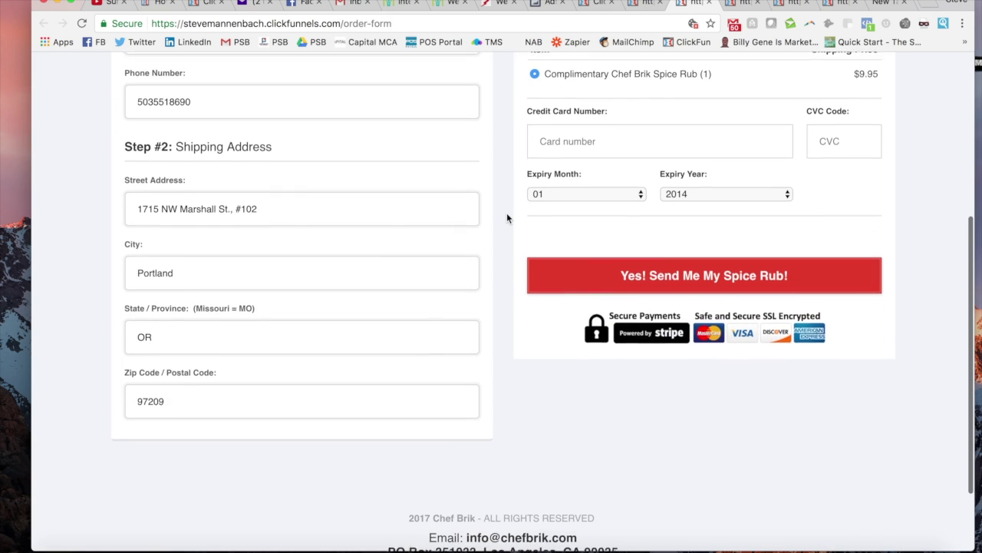
scroll(507, 218, "up", 2)
scroll(507, 218, "up", 3)
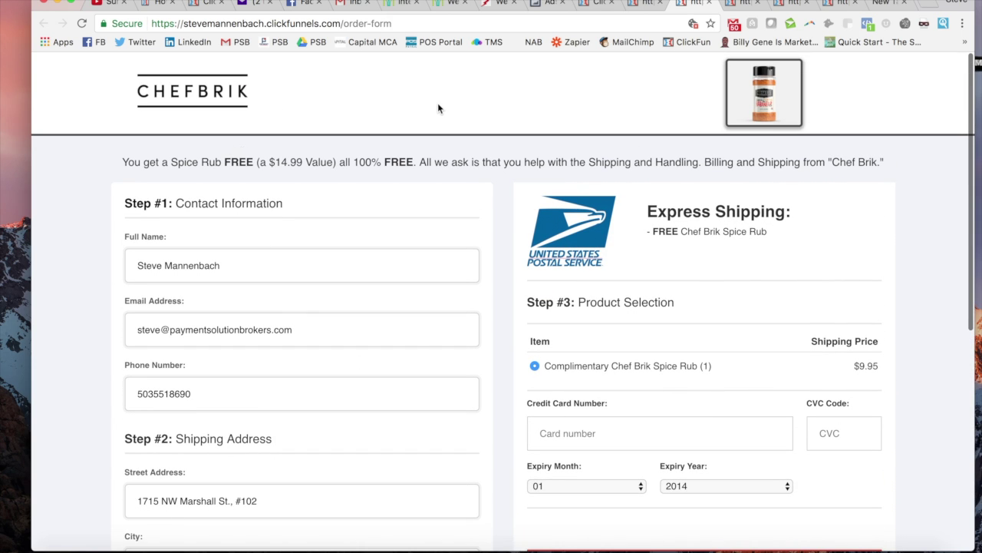
Step: Revisit the opt-in page's name and email form, return to the order form, and dismiss its phone-order popup
key("ctrl+shift+Tab")
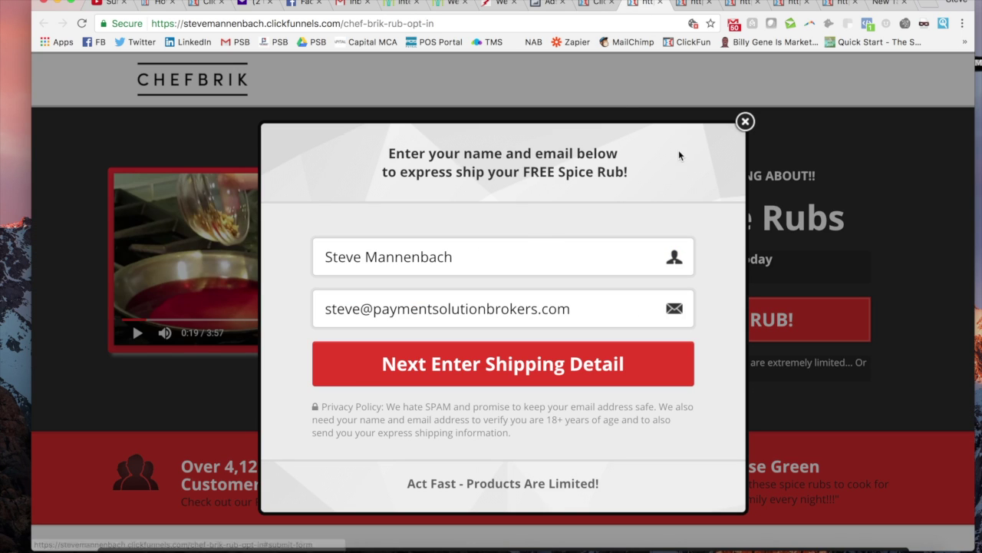
left_click(693, 3)
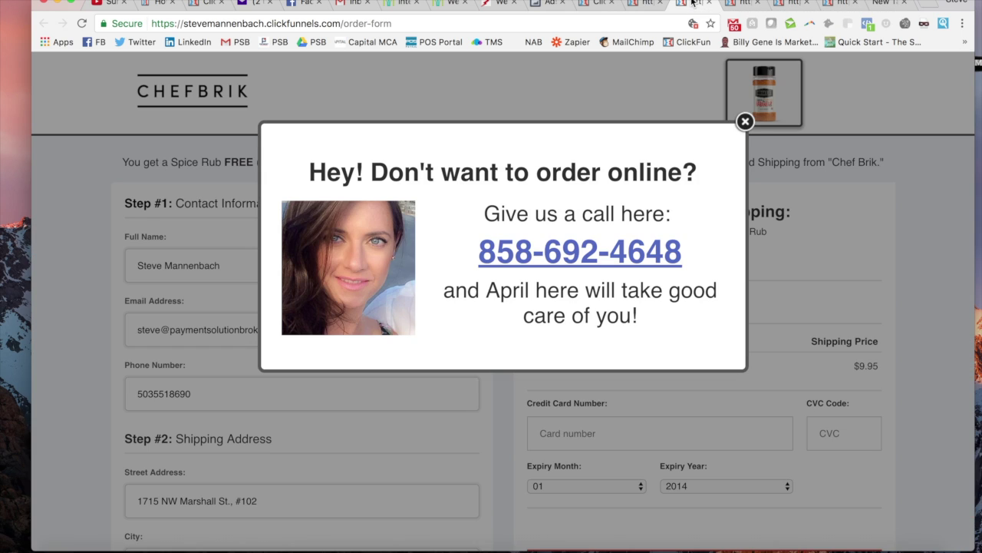
left_click(745, 122)
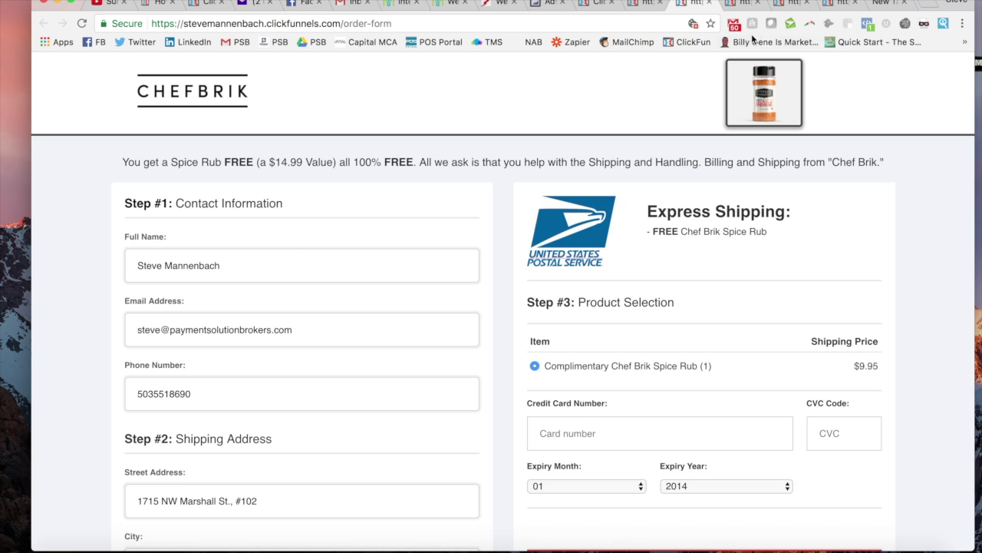
Step: Show the first offer page and review the three-rub upsell price, the discount line, and the accept and decline options
left_click(744, 4)
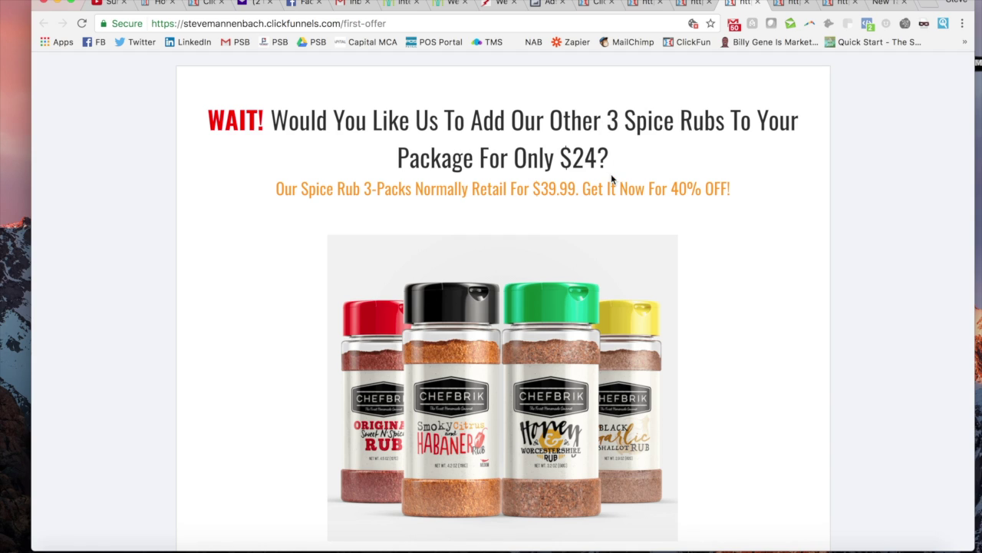
left_click_drag(671, 191, 739, 191)
left_click(690, 238)
left_click_drag(556, 159, 626, 159)
left_click(553, 186)
scroll(367, 150, "down", 5)
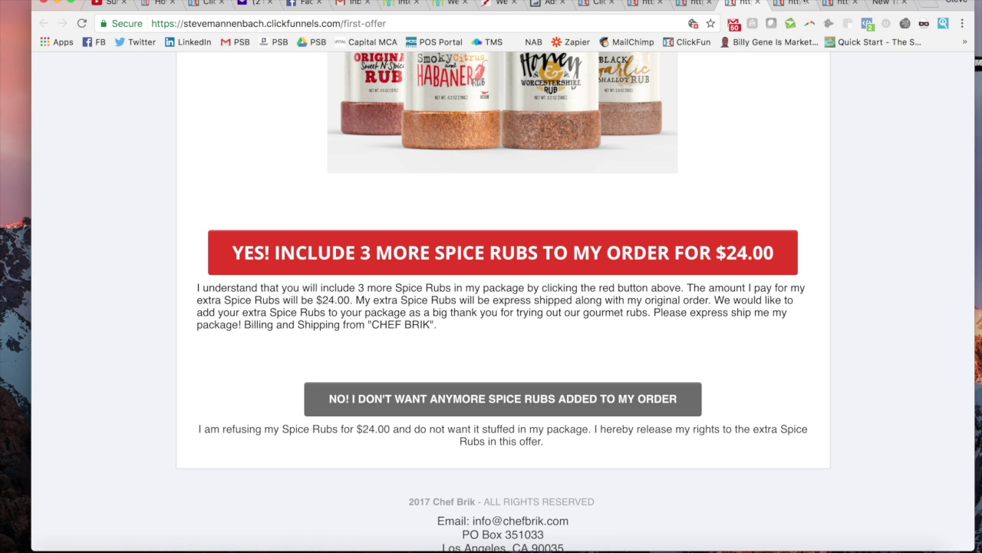
Step: Show the second offer page and review its headline, discounted price, product photo and the option to add an extra spice rub
left_click(789, 3)
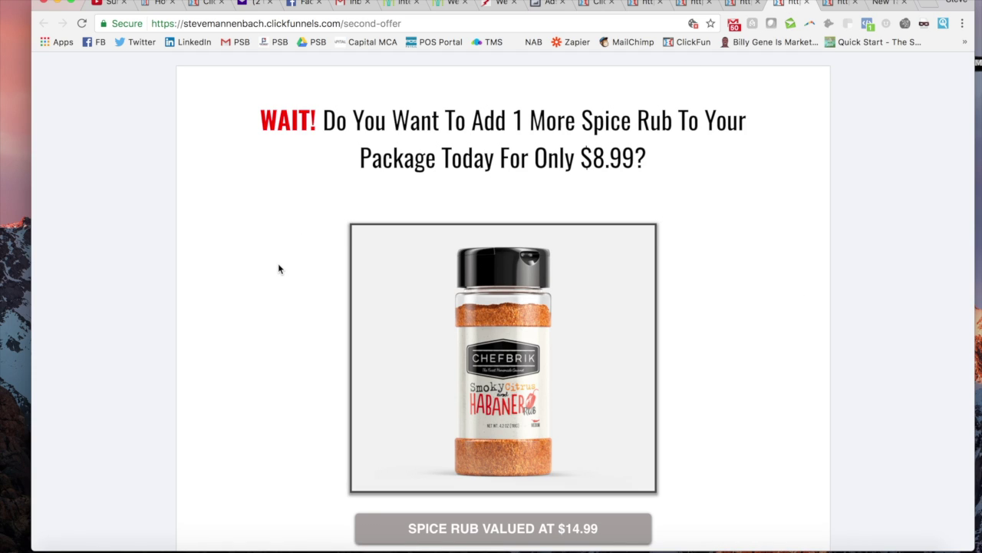
scroll(279, 268, "down", 1)
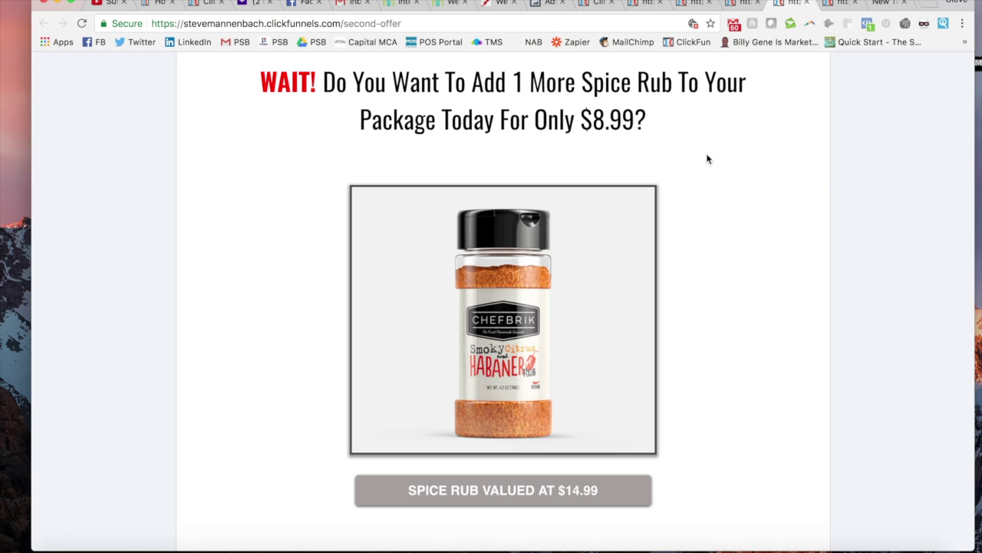
left_click_drag(361, 119, 661, 121)
left_click(703, 123)
scroll(316, 192, "down", 4)
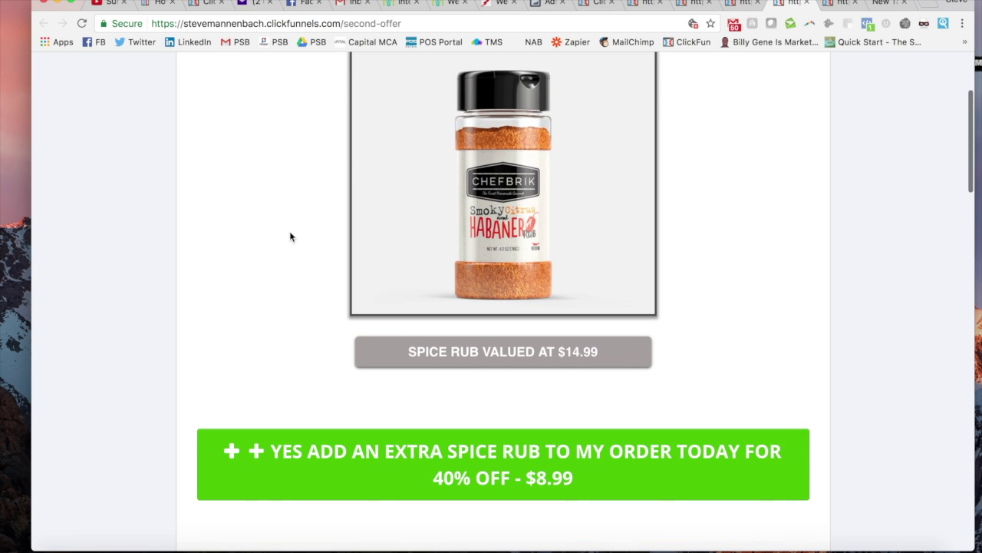
scroll(283, 258, "up", 4)
scroll(313, 205, "down", 7)
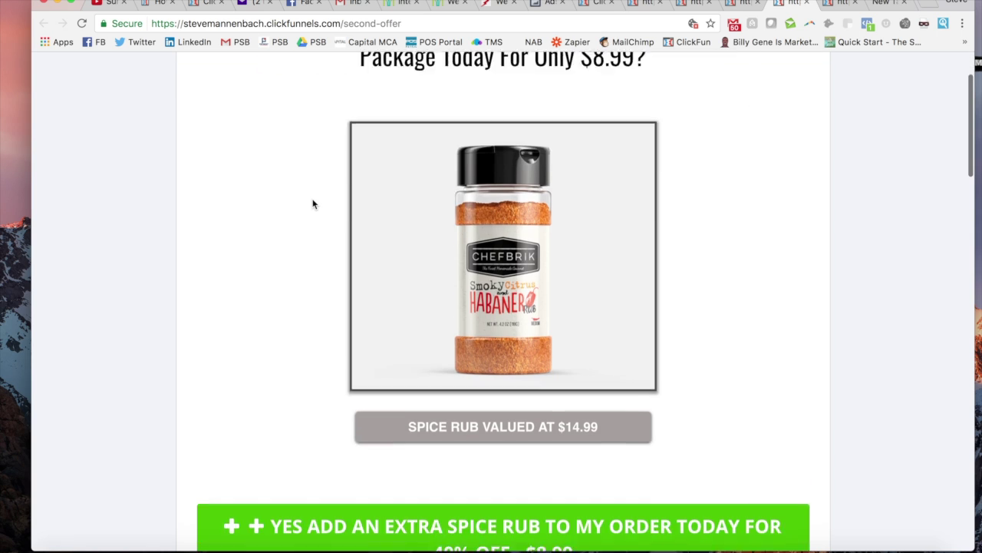
scroll(313, 203, "down", 3)
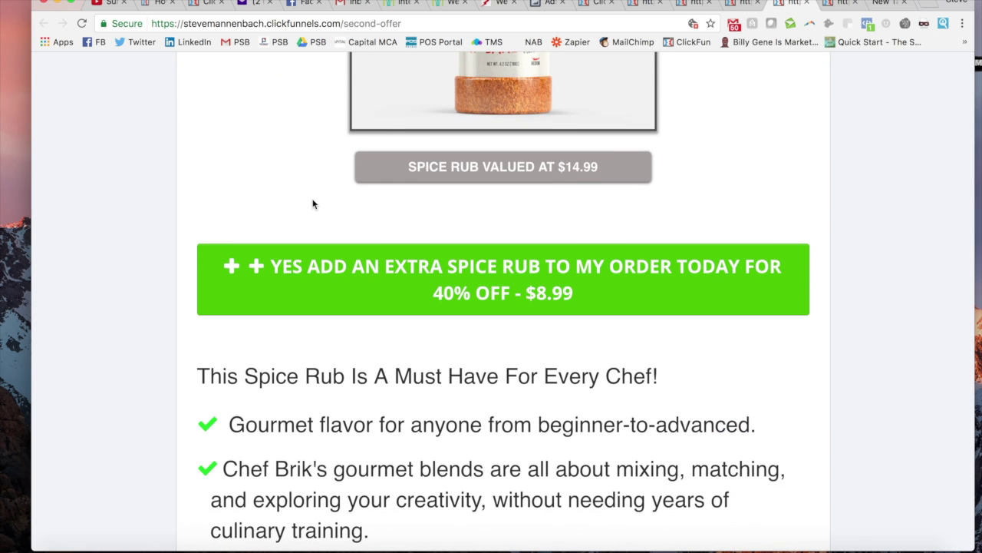
Step: Examine the second offer's benefit bullets and limited-offer text, highlighting the FREE Shipping wording and clearing the highlight
scroll(313, 203, "down", 3)
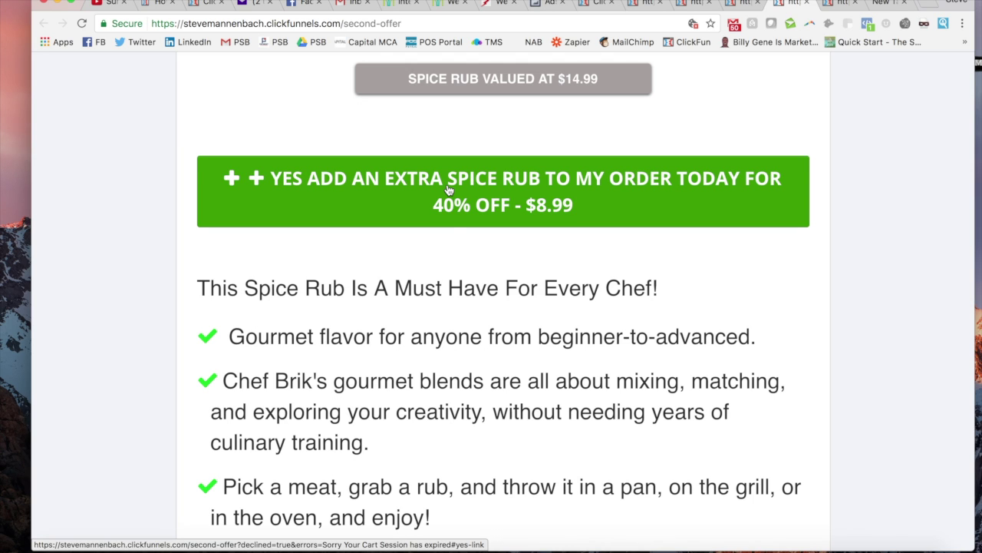
scroll(449, 189, "down", 2)
scroll(452, 192, "down", 3)
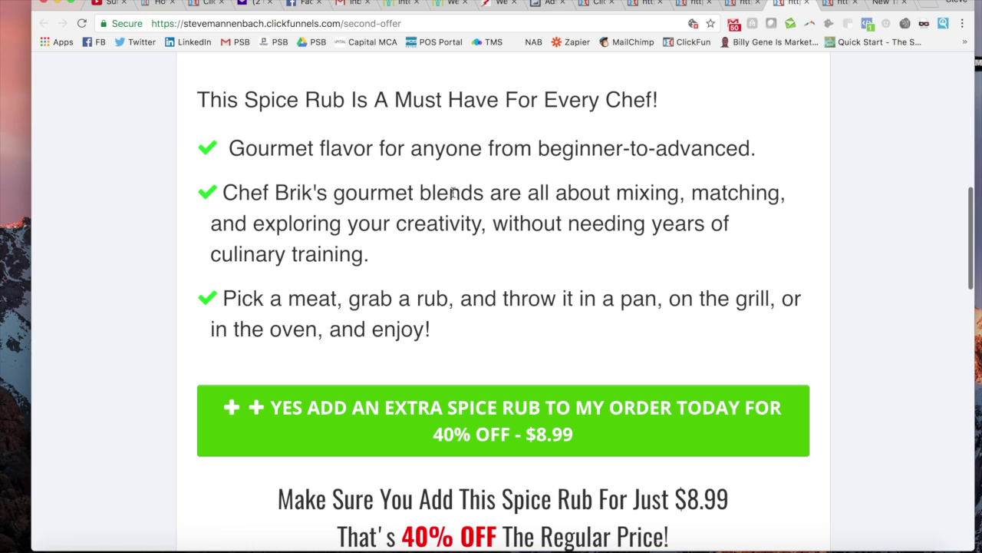
scroll(423, 146, "down", 1)
scroll(422, 145, "down", 10)
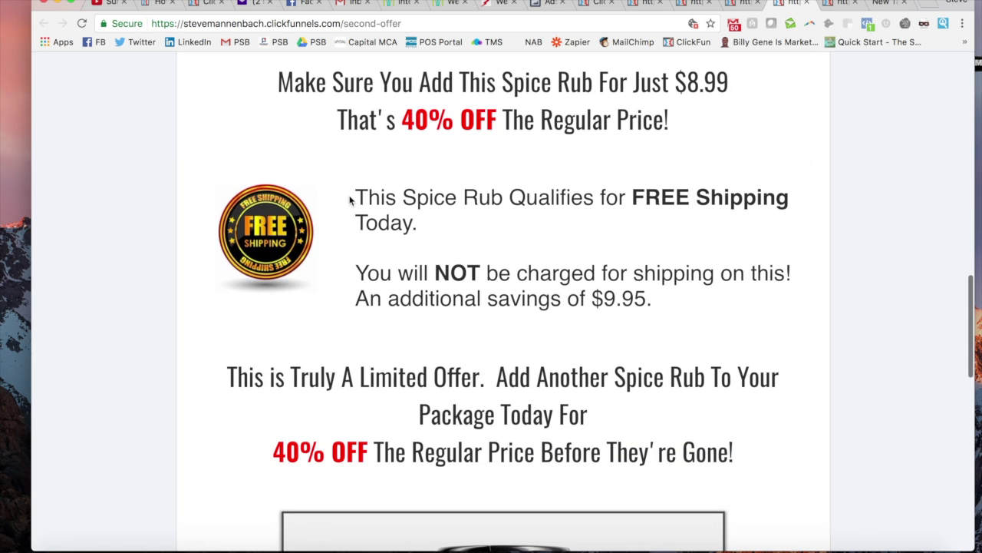
left_click_drag(620, 198, 791, 205)
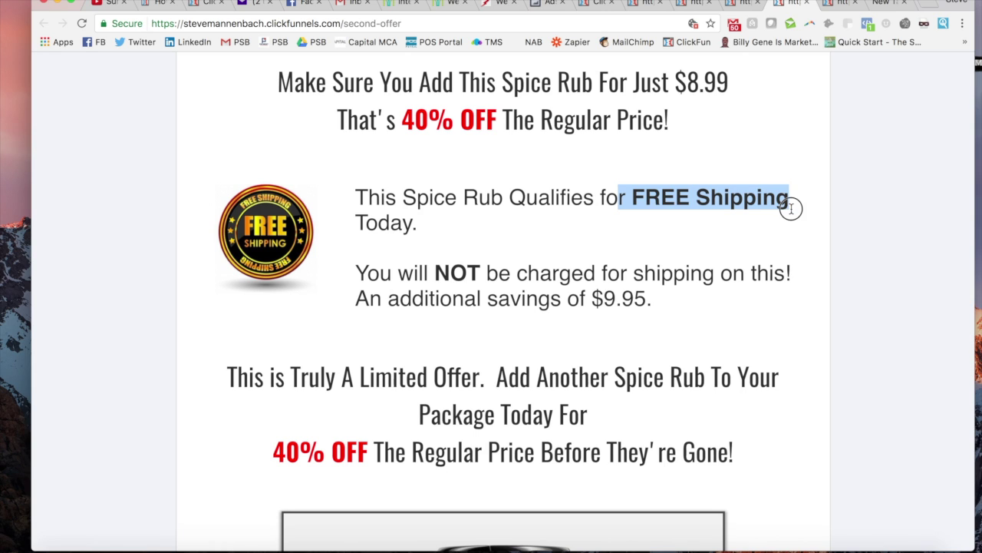
left_click(731, 244)
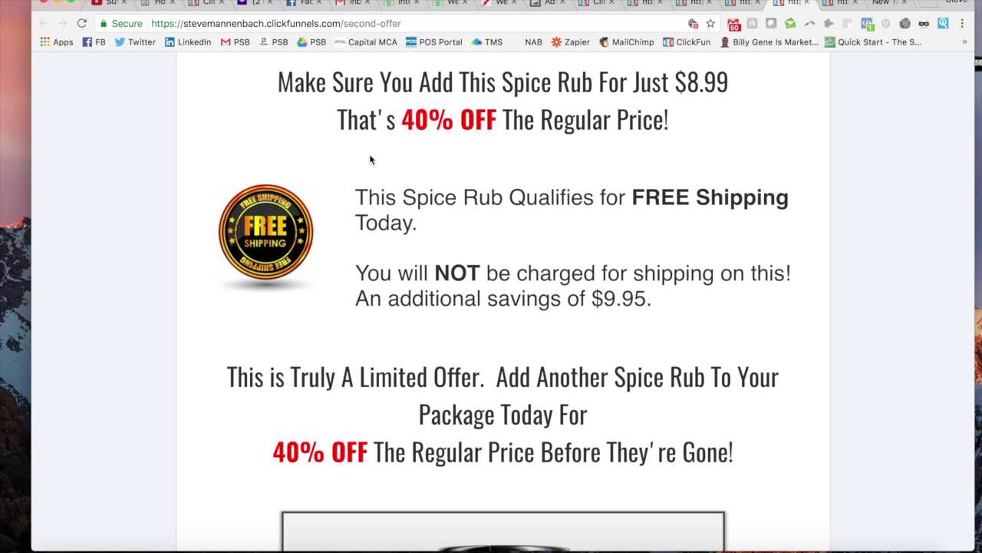
Step: Review the rest of the second offer page, including the product photo, value label, benefit bullets, and accept and decline options
scroll(369, 159, "down", 5)
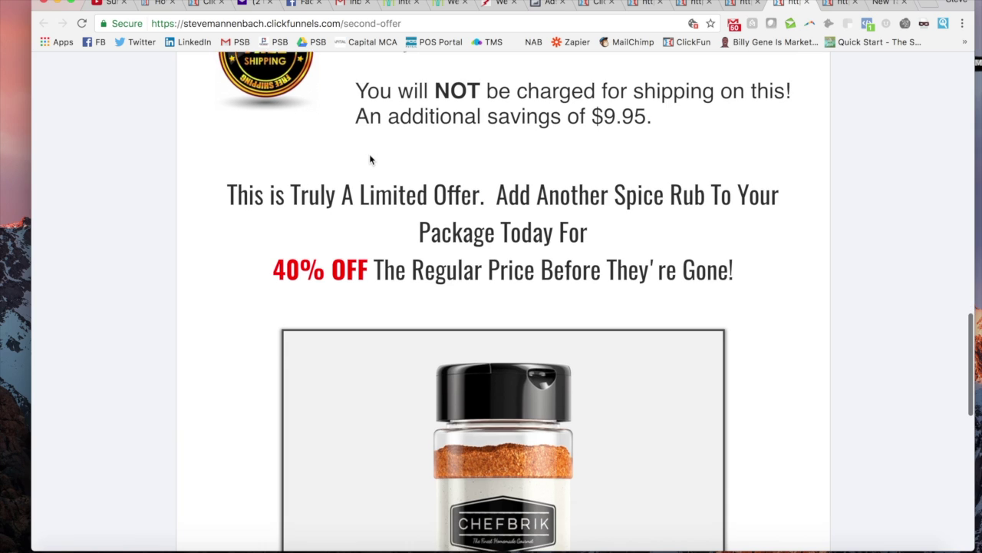
scroll(369, 159, "down", 12)
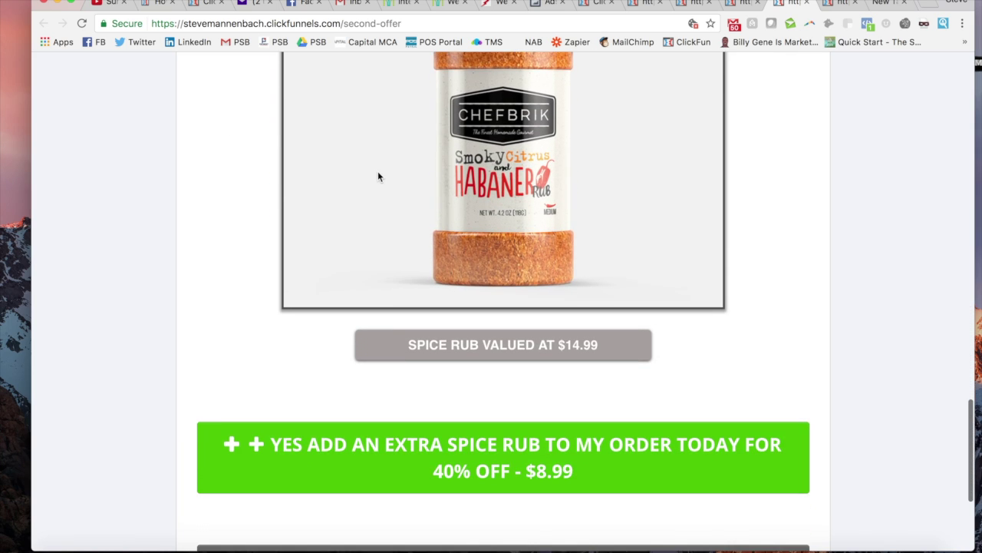
scroll(377, 177, "down", 4)
scroll(377, 177, "up", 20)
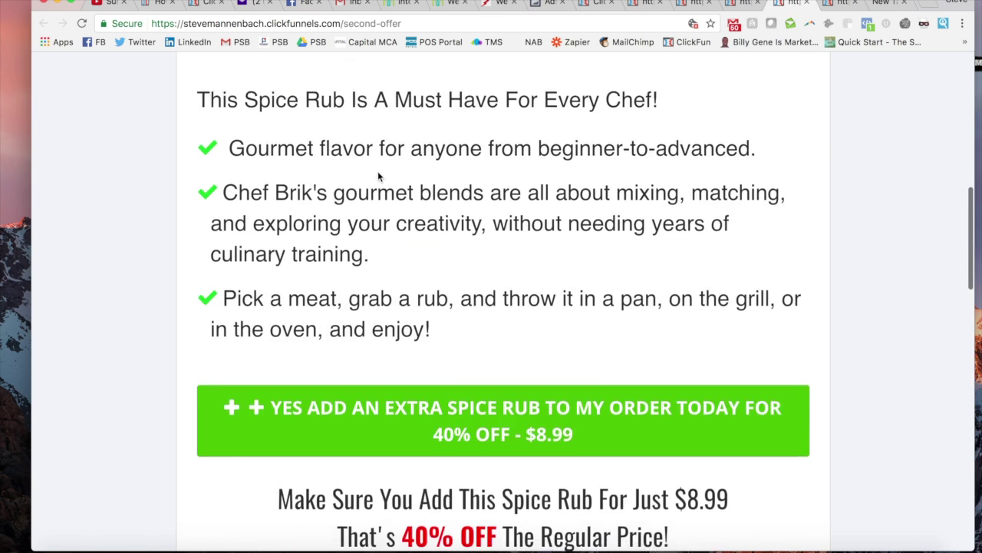
scroll(377, 177, "up", 16)
scroll(378, 177, "down", 18)
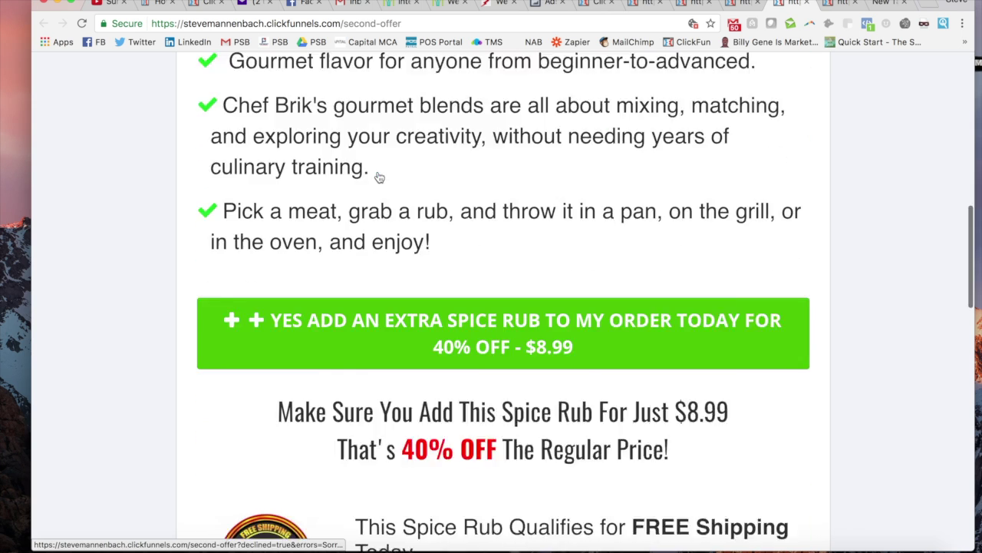
scroll(378, 177, "down", 20)
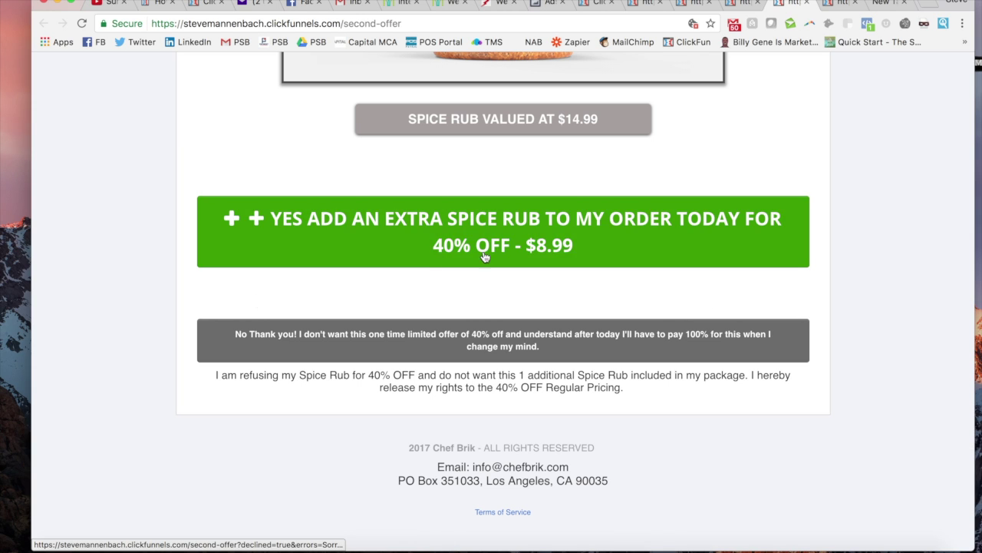
Step: Show the order confirmation page with its product receipt and contact details, and return to the second offer's product photo
left_click(837, 5)
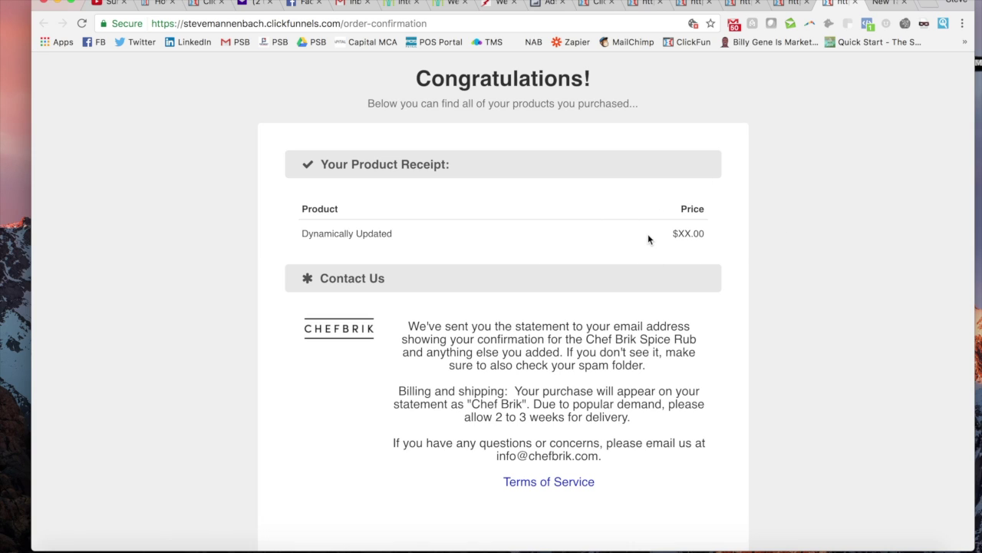
left_click(783, 4)
scroll(527, 220, "up", 5)
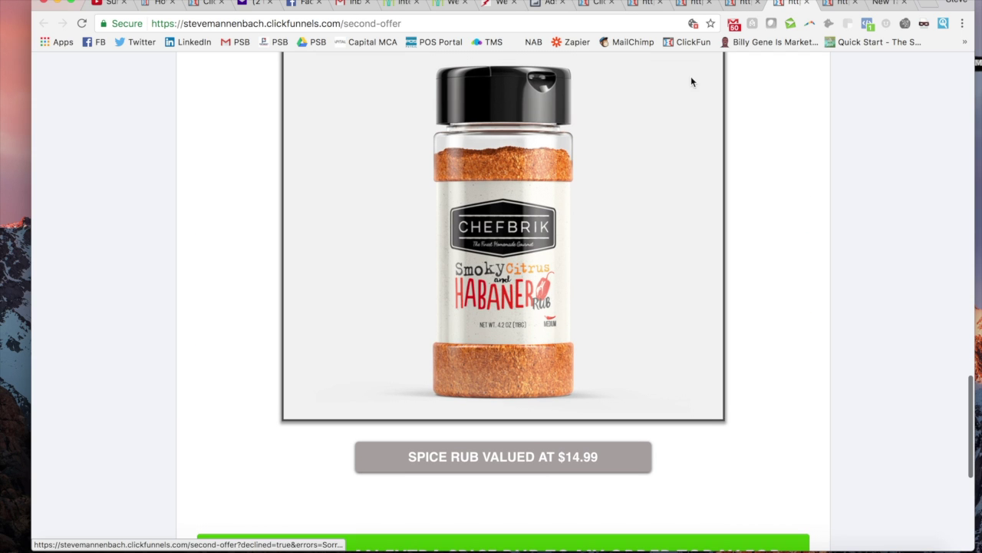
Step: Return to the funnel's step overview in ClickFunnels and show the Chef Brik Rub Opt-in page's statistics, preview and split test area
left_click(603, 5)
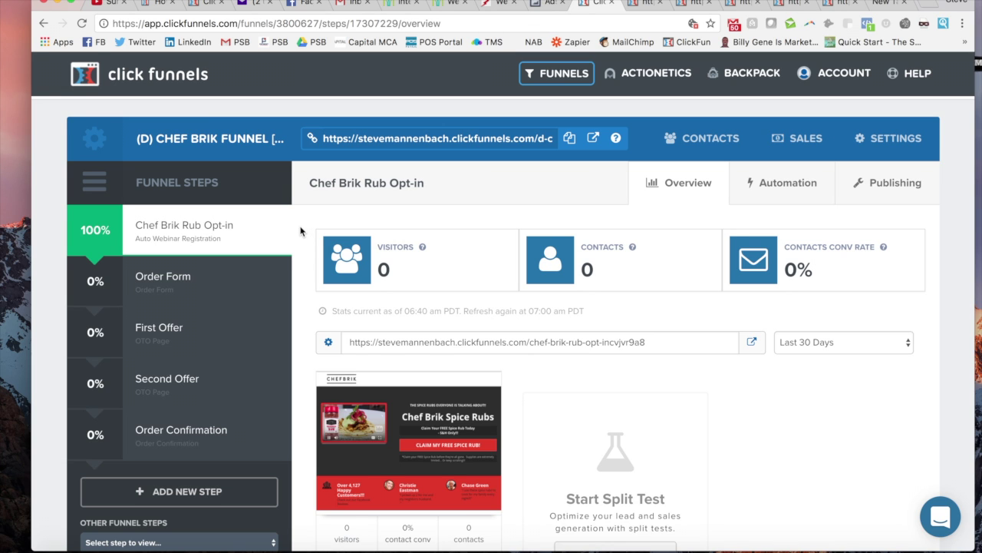
scroll(300, 231, "down", 4)
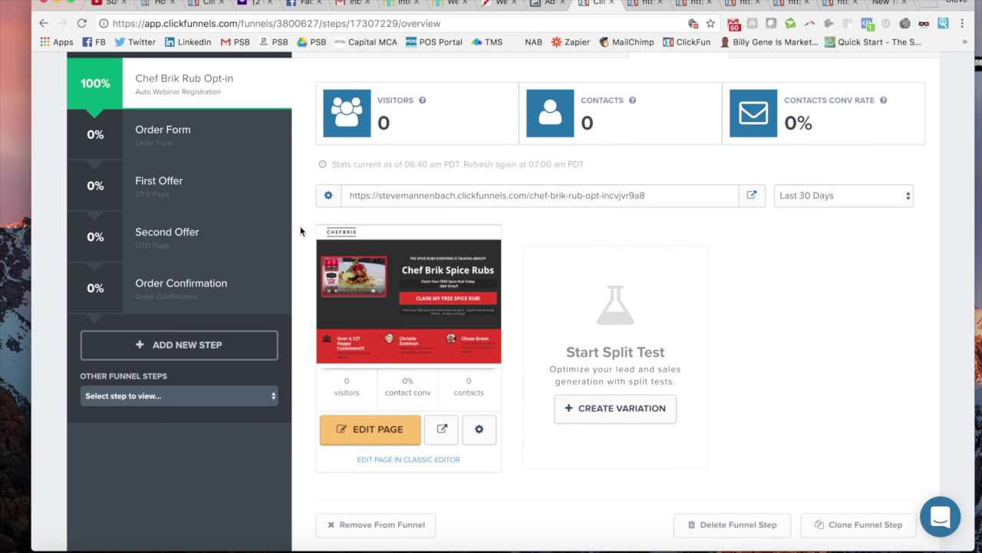